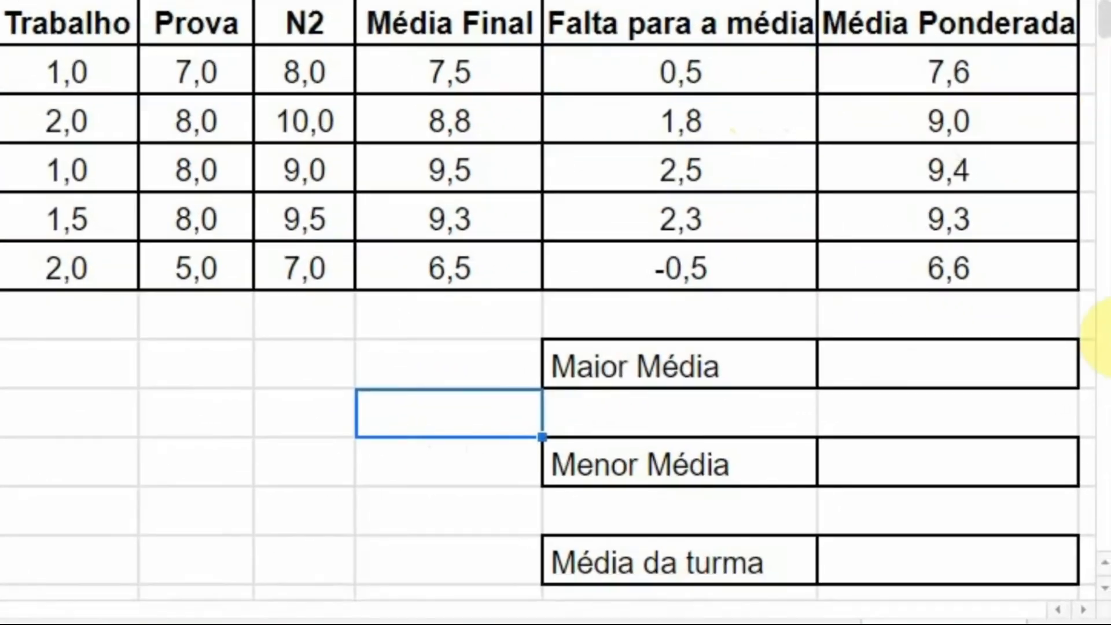
Calculate the highest weighted average beside Maior Média with the formula =MAX(J2:J6).
{"action": "left_click", "coordinate": [937, 369]}
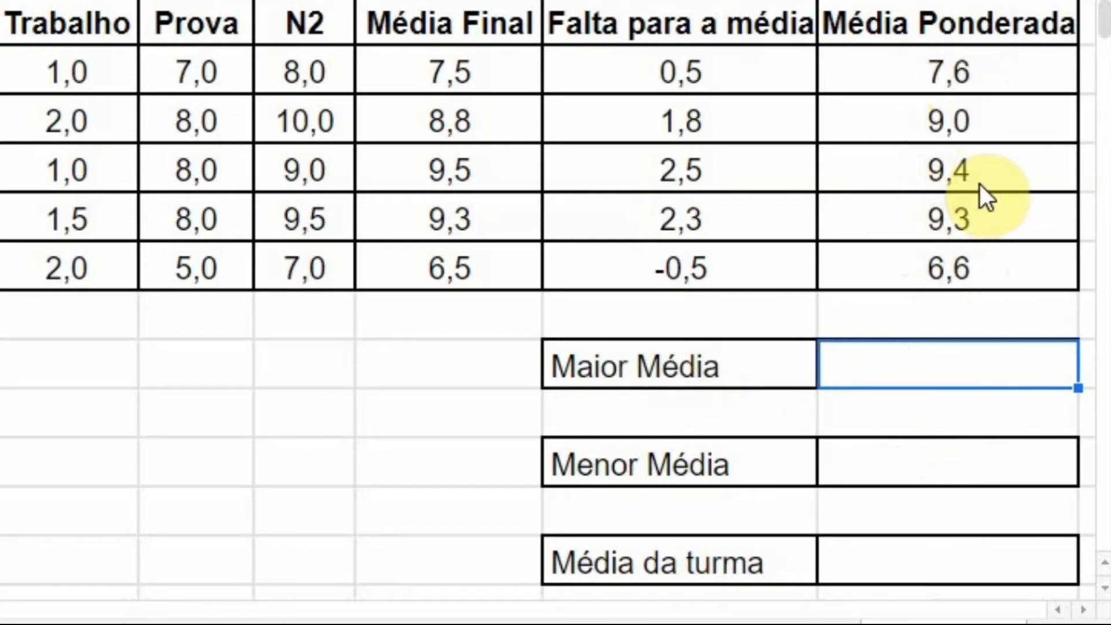
{"action": "type", "text": "="}
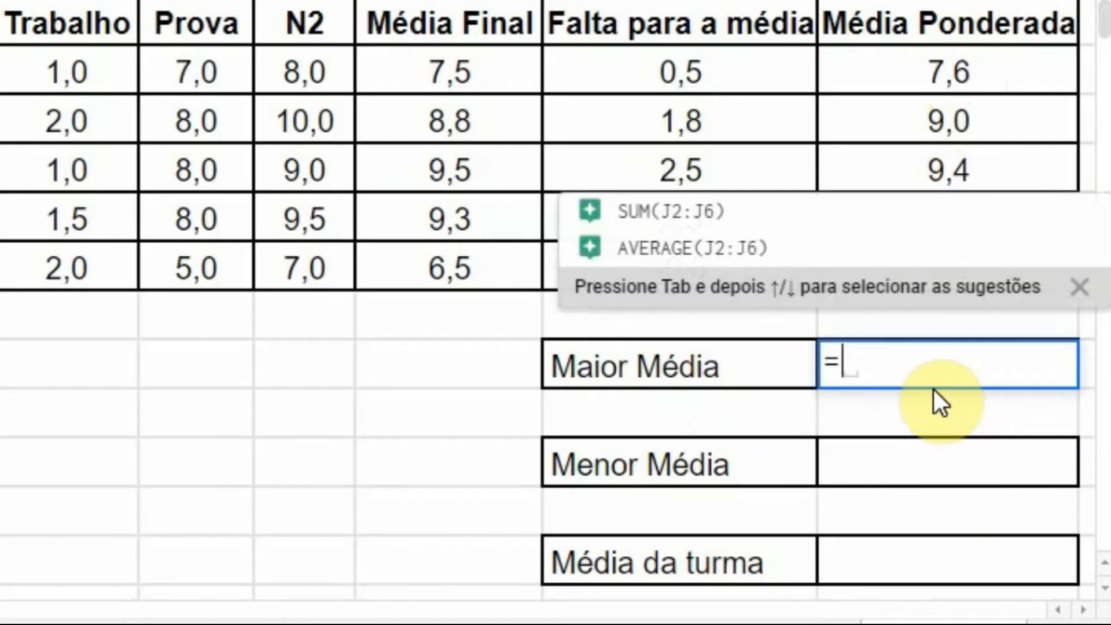
{"action": "type", "text": "MAX"}
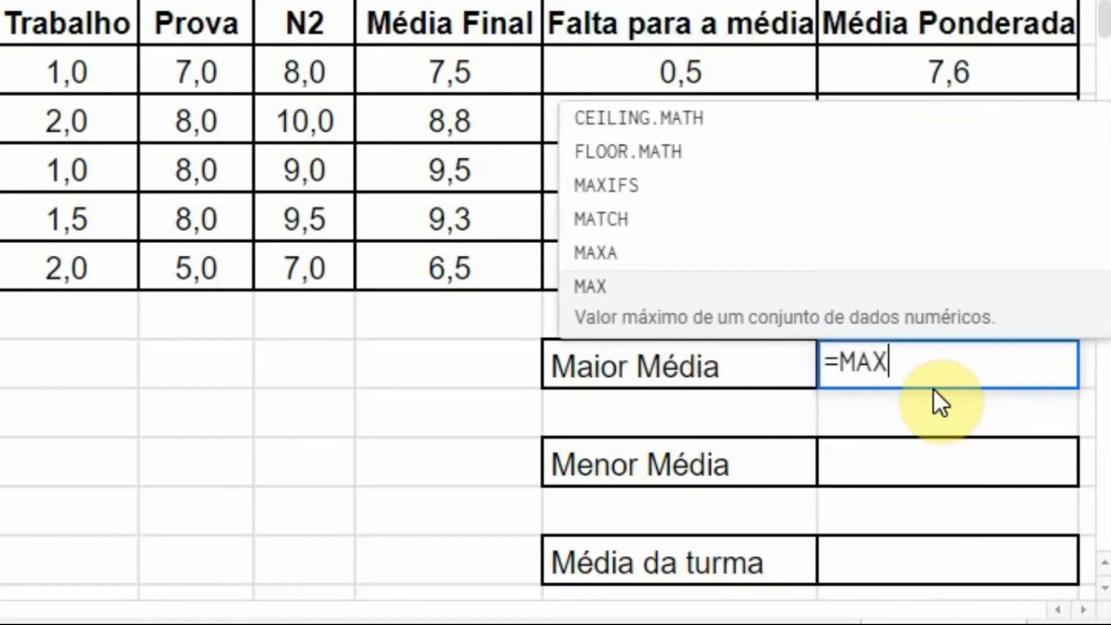
{"action": "type", "text": "("}
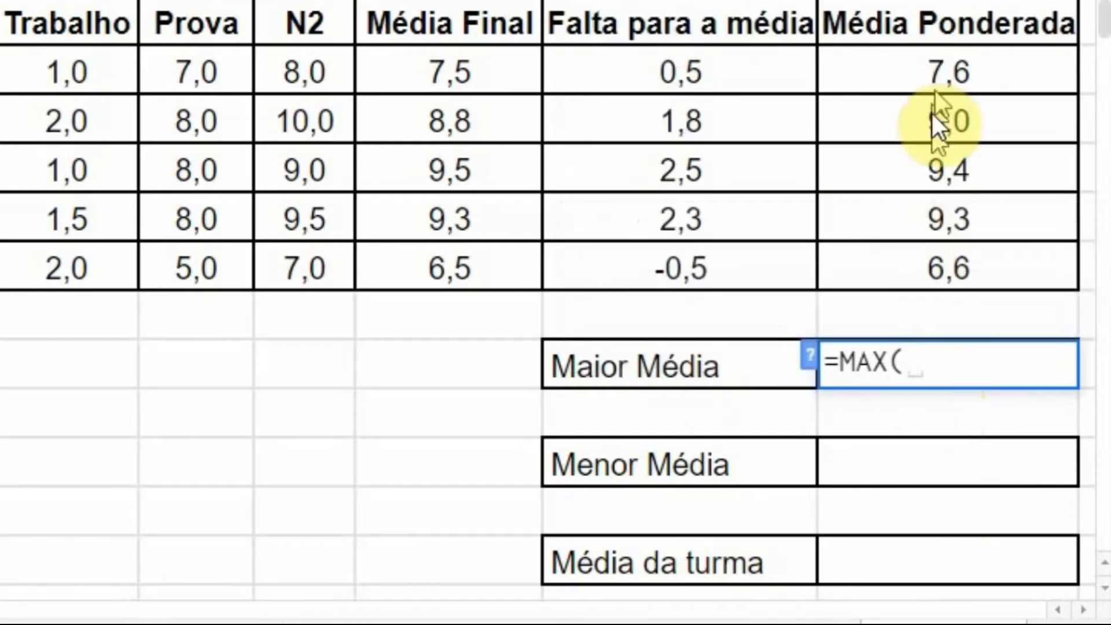
{"action": "left_click_drag", "start_coordinate": [943, 56], "coordinate": [941, 268]}
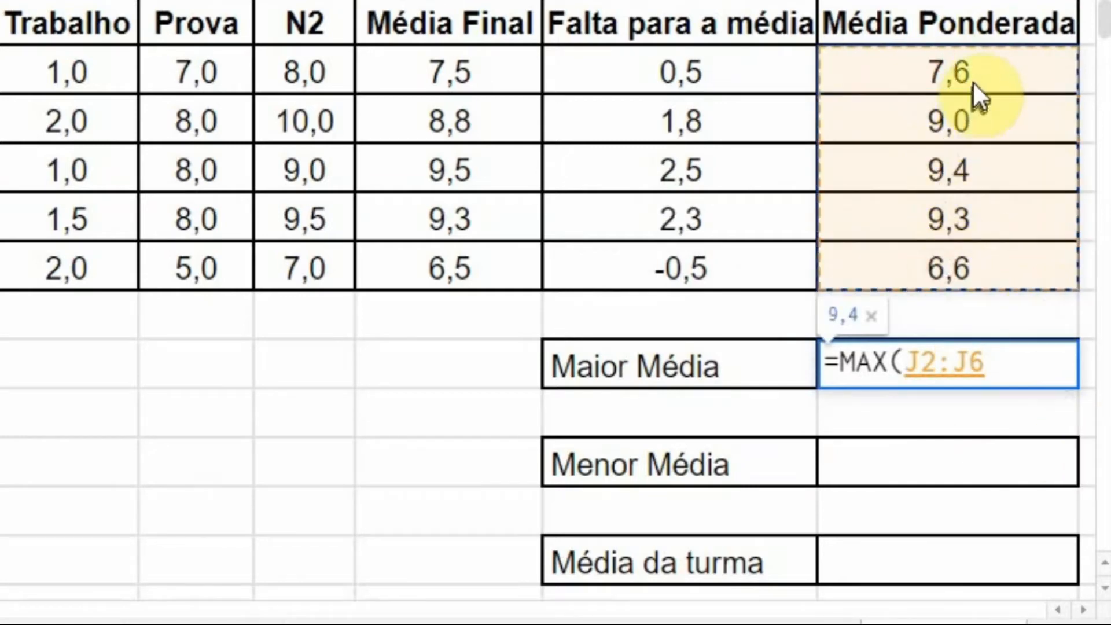
{"action": "key", "text": "Return"}
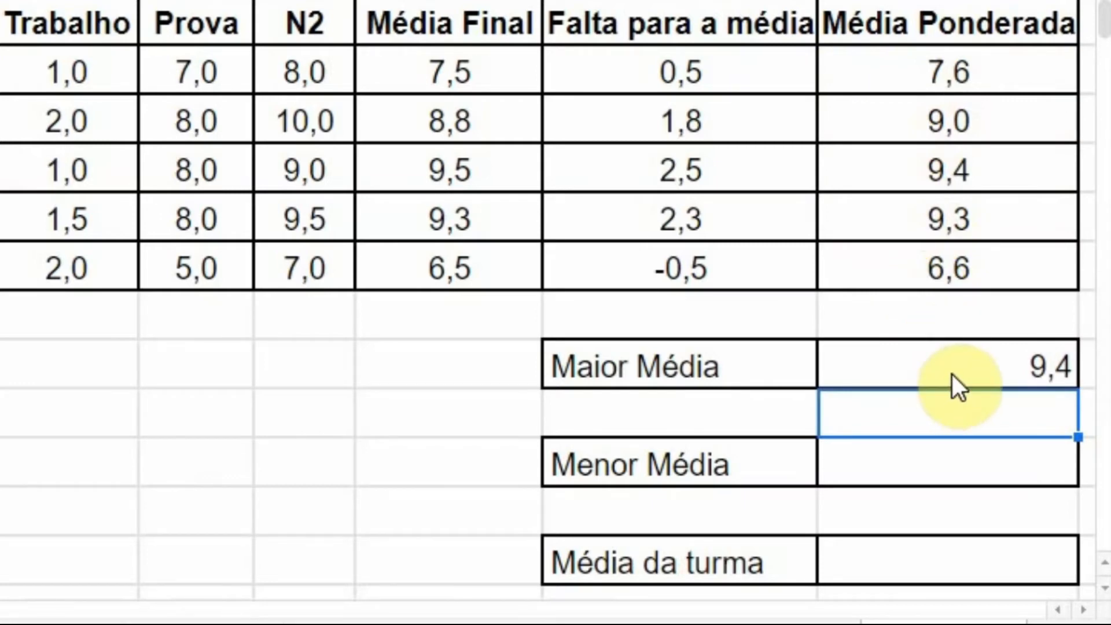
Calculate the lowest weighted average beside Menor Média with the formula =MIN(J2:J6).
{"action": "left_click", "coordinate": [954, 475]}
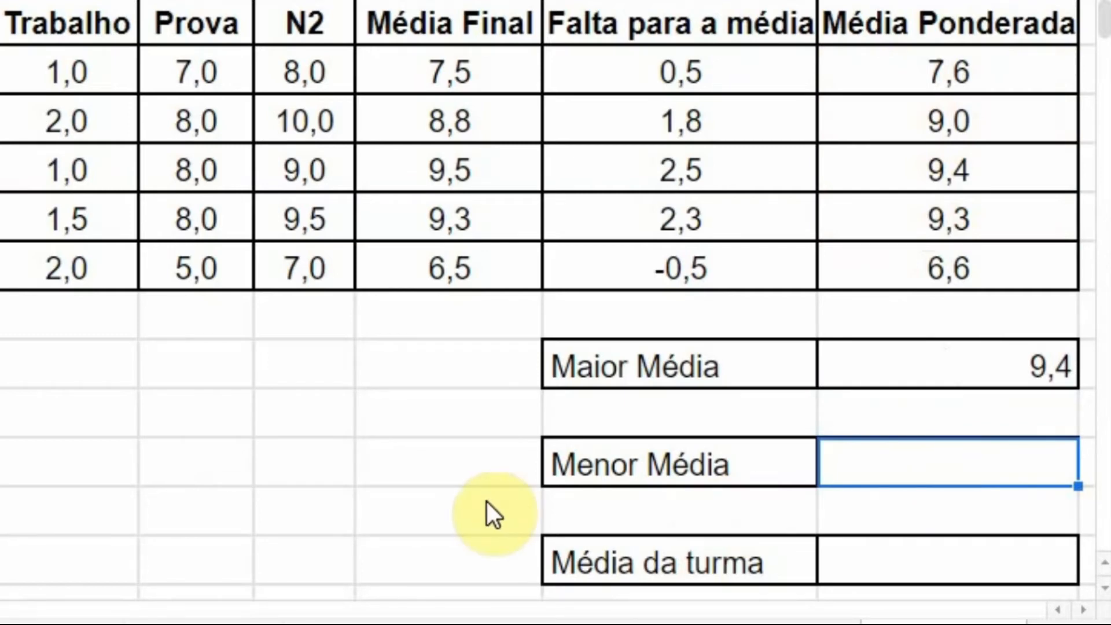
{"action": "type", "text": "=MIN"}
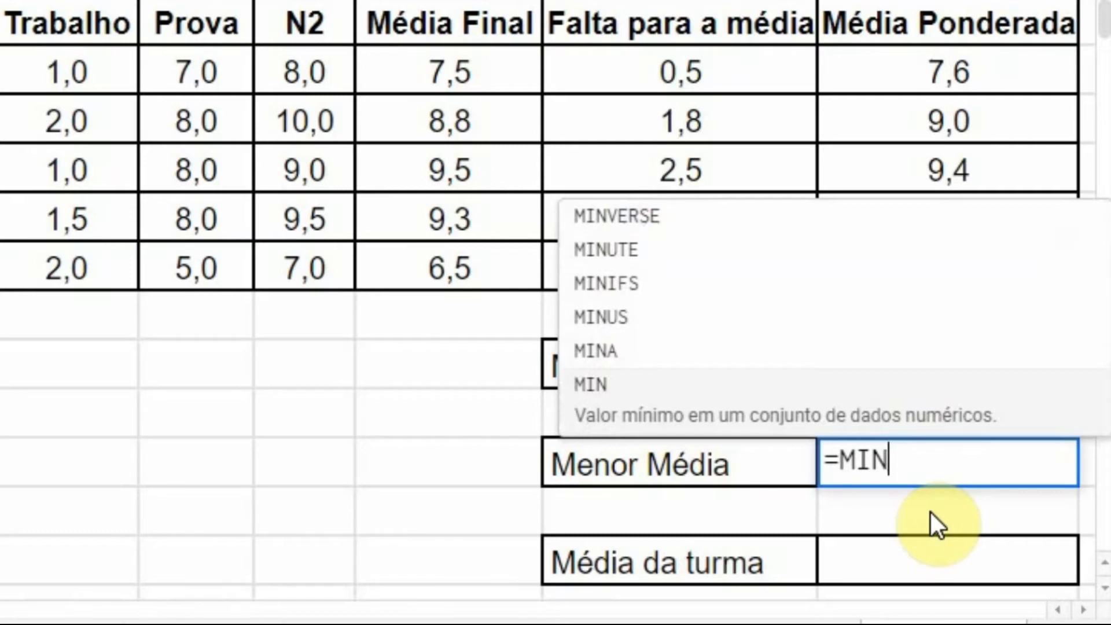
{"action": "type", "text": "("}
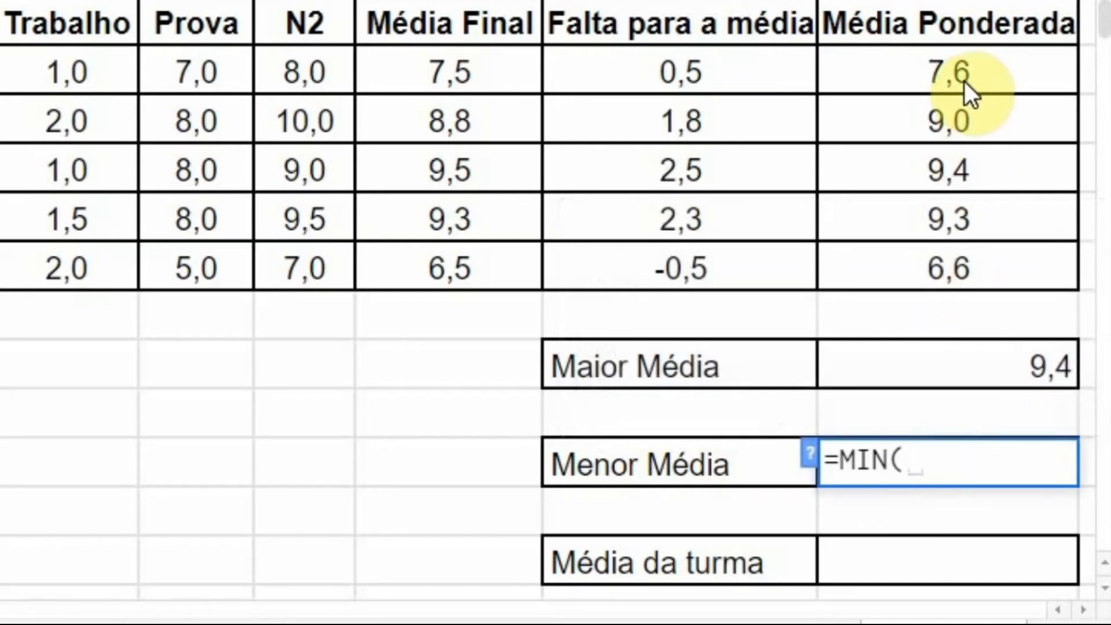
{"action": "type", "text": "j2"}
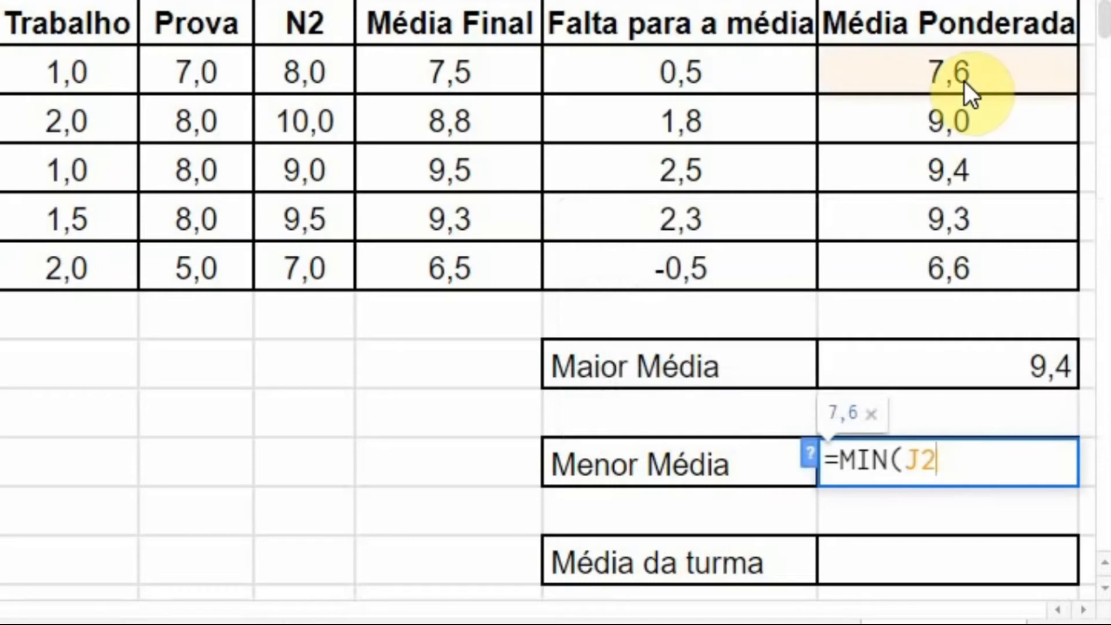
{"action": "type", "text": ":J"}
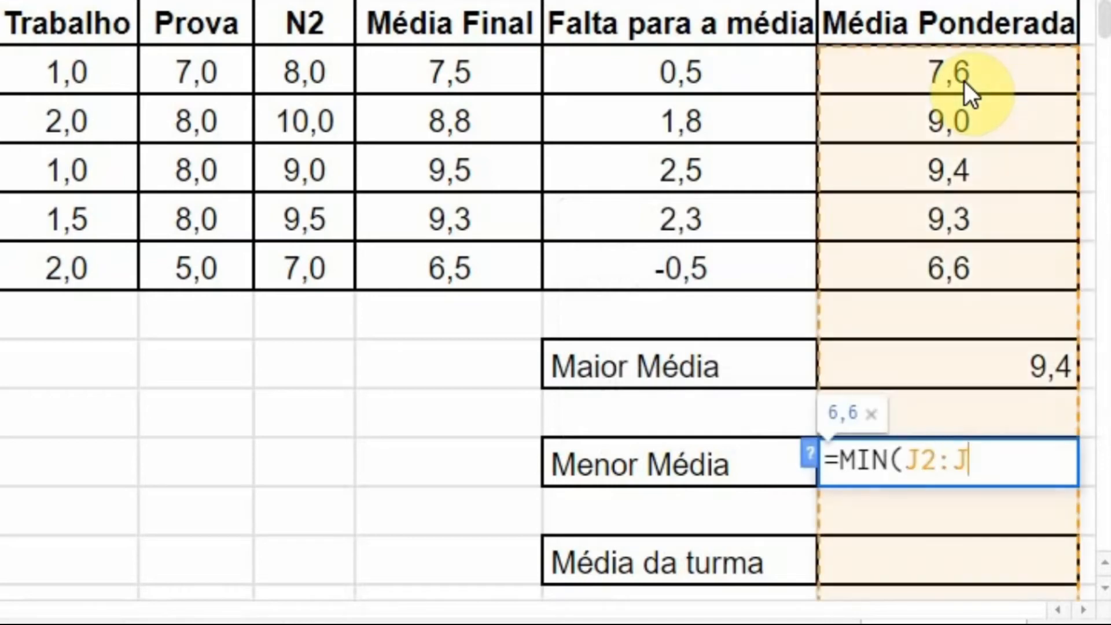
{"action": "type", "text": "6"}
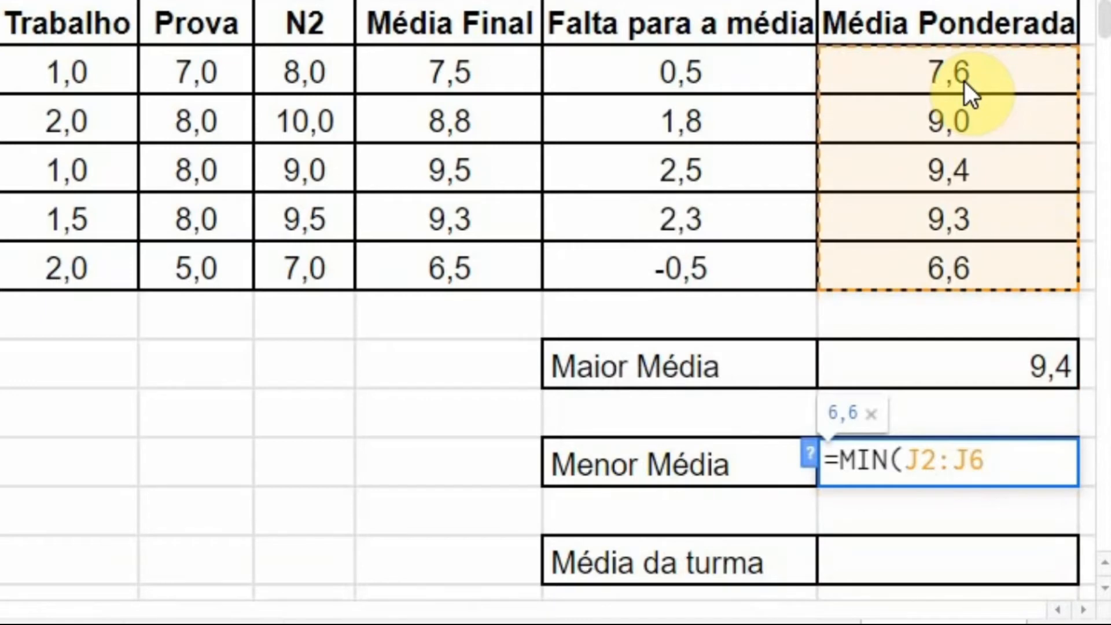
{"action": "key", "text": "Return"}
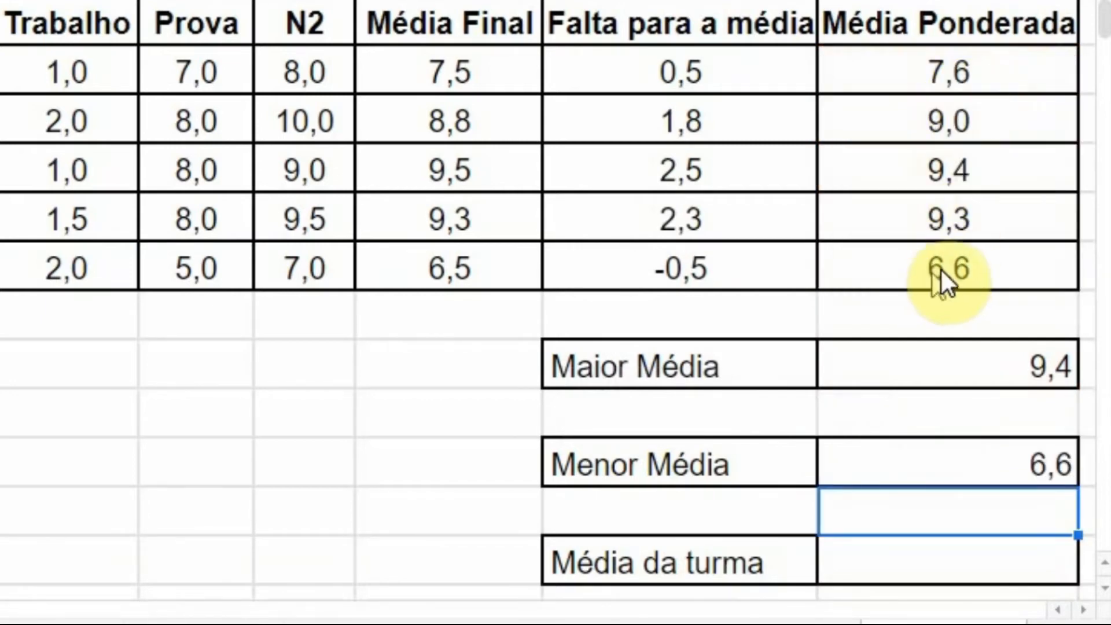
Calculate the class average beside Média da turma with the formula =AVERAGE(J2:J6).
{"action": "left_click", "coordinate": [889, 554]}
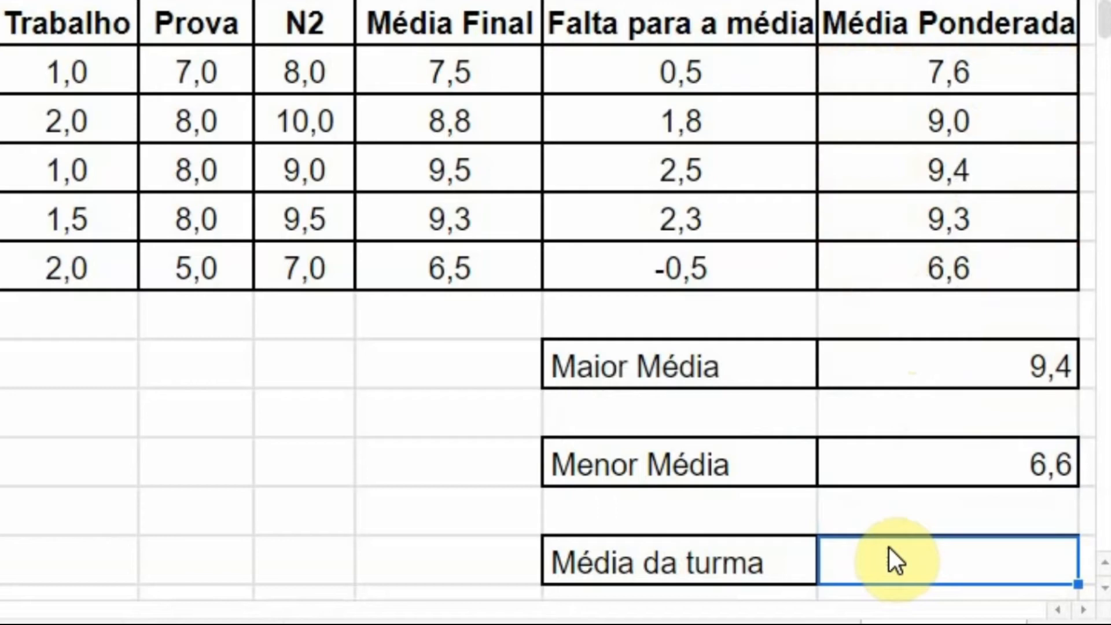
{"action": "type", "text": "="}
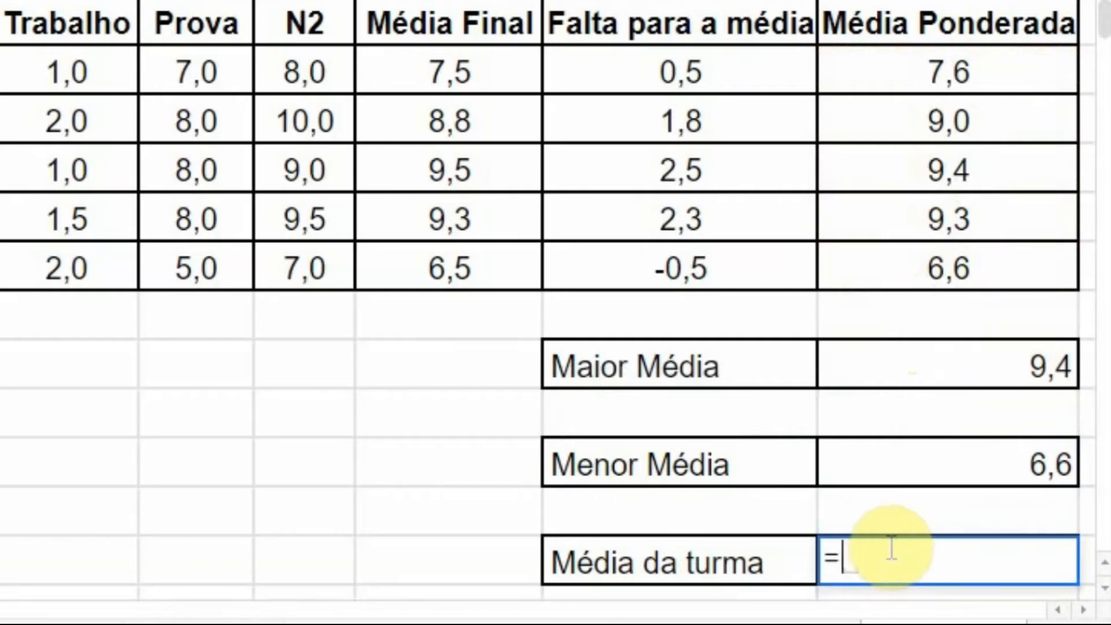
{"action": "type", "text": "AVERAGE("}
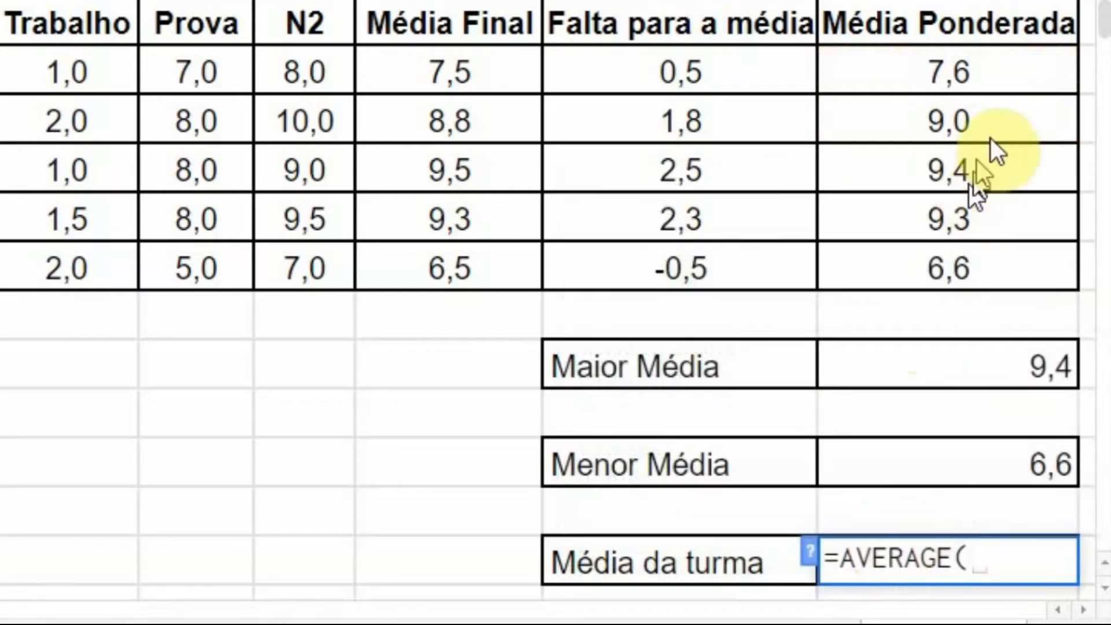
{"action": "left_click_drag", "start_coordinate": [973, 62], "coordinate": [949, 269]}
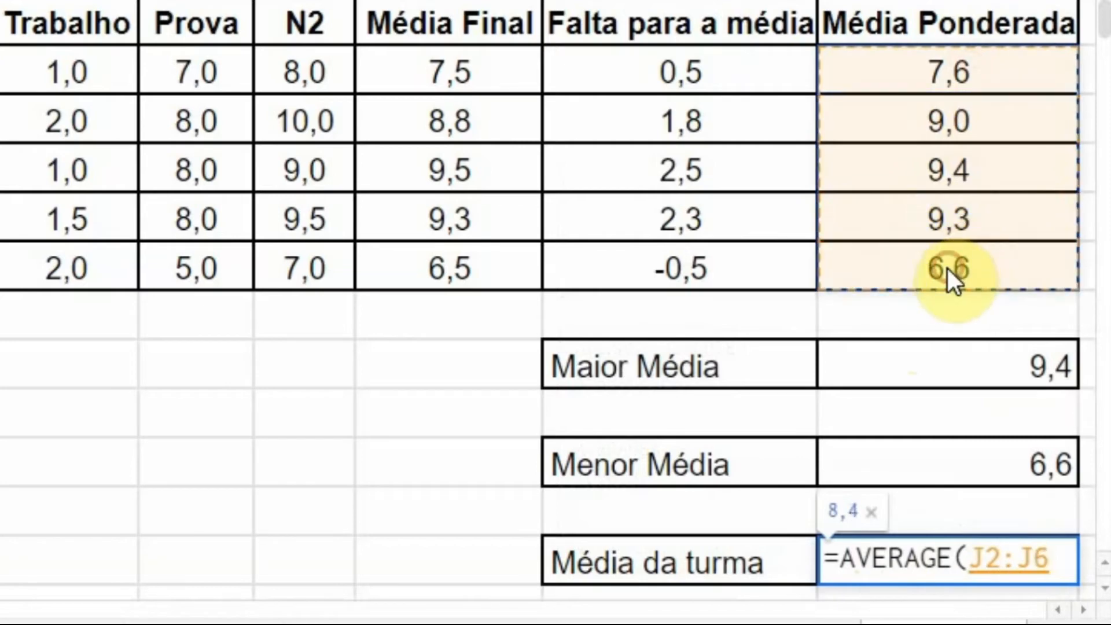
{"action": "key", "text": "Return"}
{"action": "left_click", "coordinate": [886, 498]}
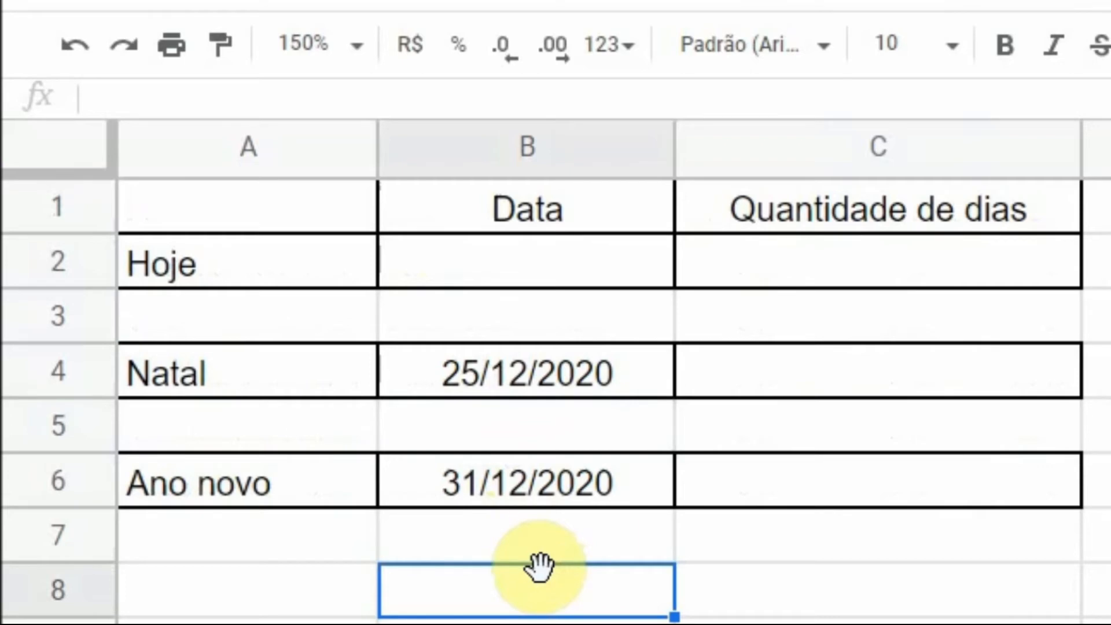
Enter the current date for Hoje in cell B2 with the formula =TODAY().
{"action": "left_click", "coordinate": [602, 267]}
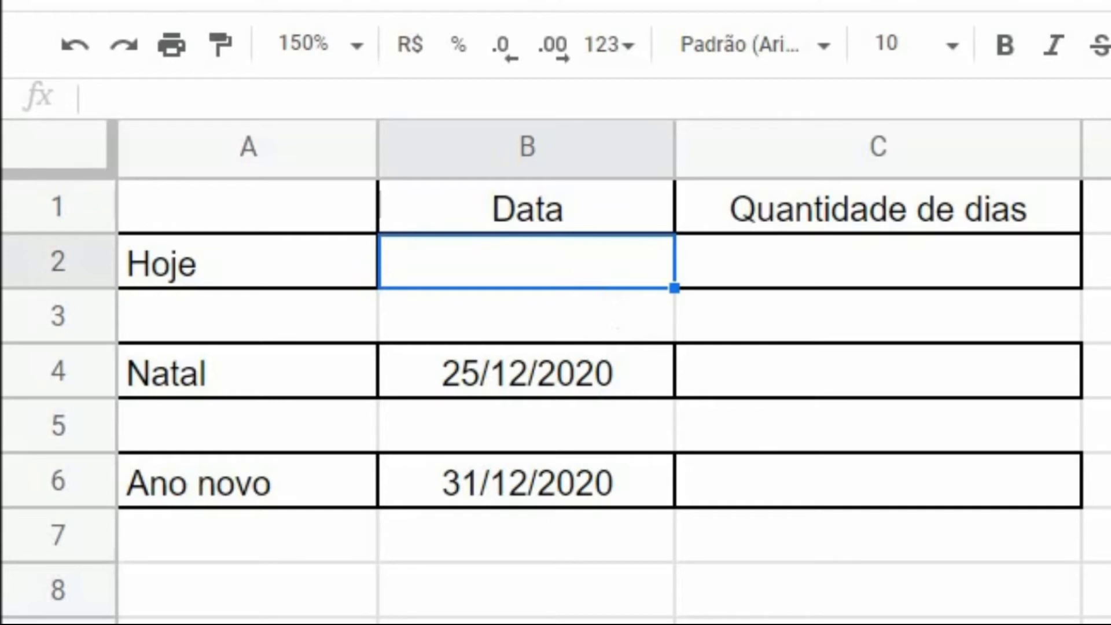
{"action": "type", "text": "="}
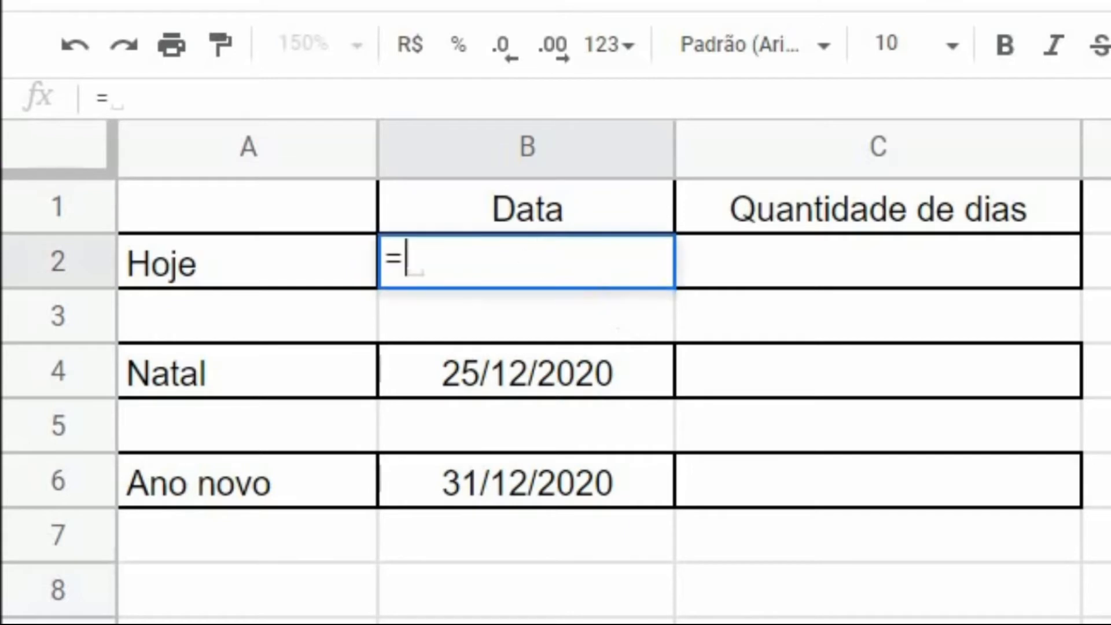
{"action": "type", "text": "T"}
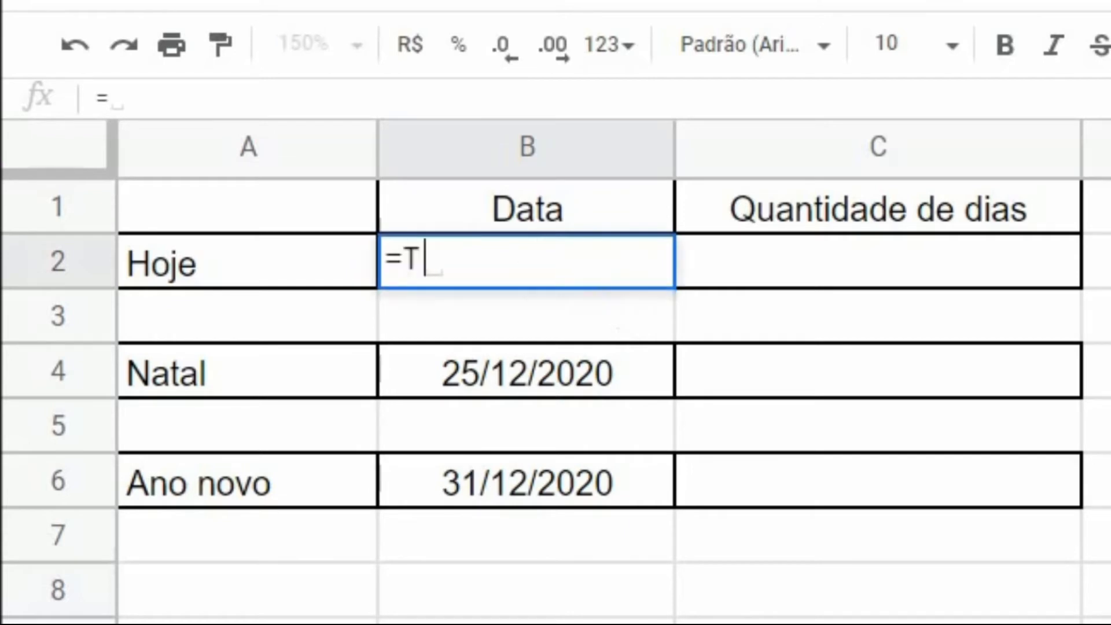
{"action": "type", "text": "ODAY"}
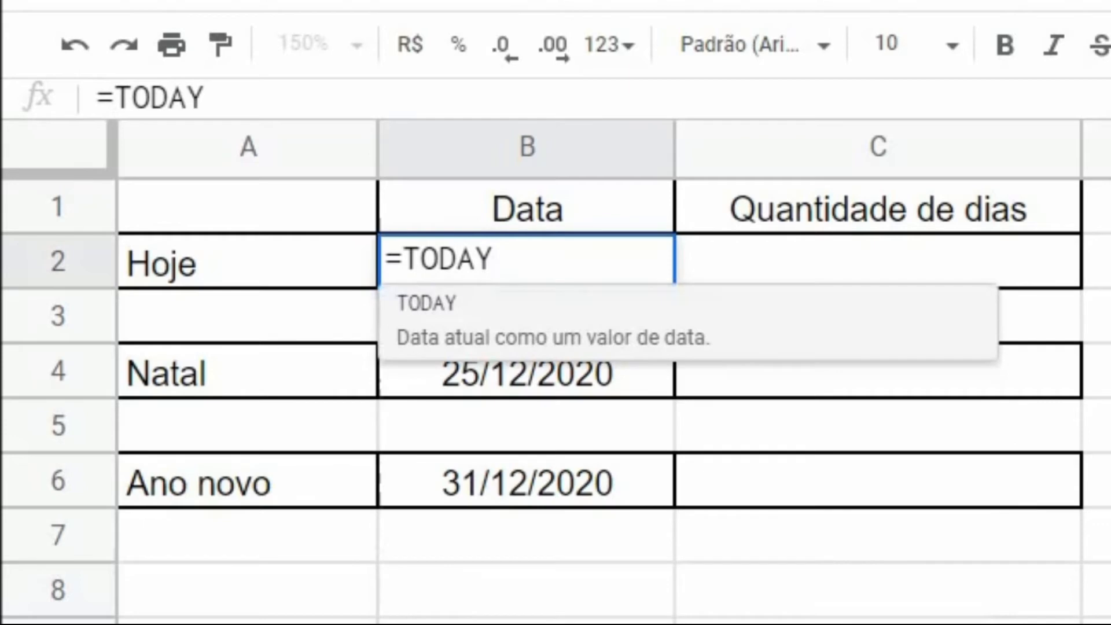
{"action": "type", "text": "()"}
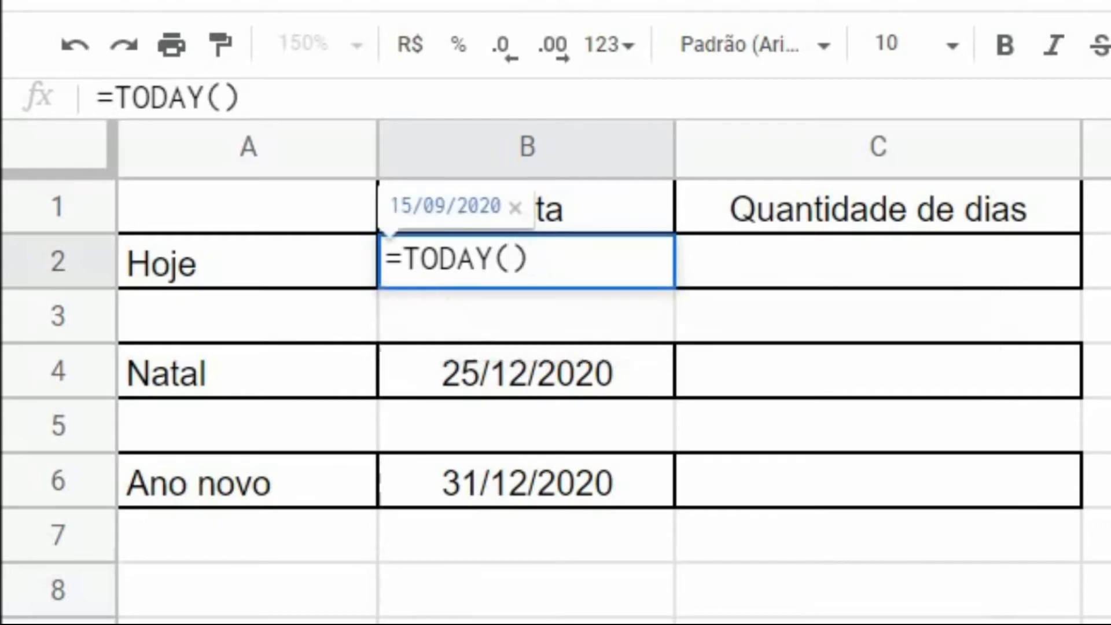
{"action": "key", "text": "Return"}
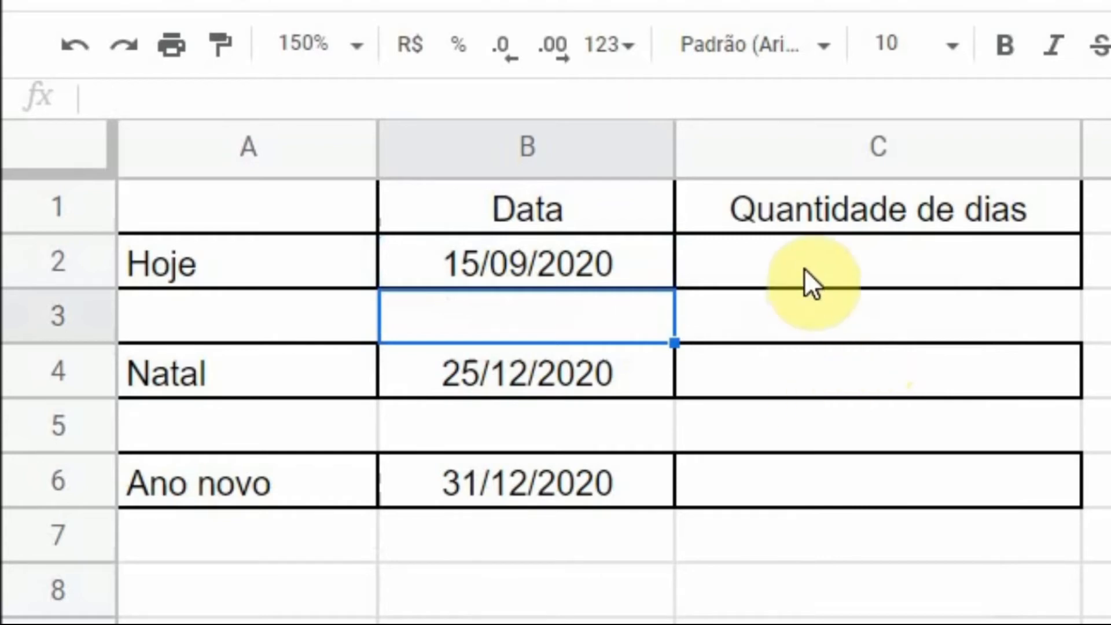
Calculate the number of days from today until Natal in cell C4 with the formula =B4-B2.
{"action": "left_click", "coordinate": [536, 266]}
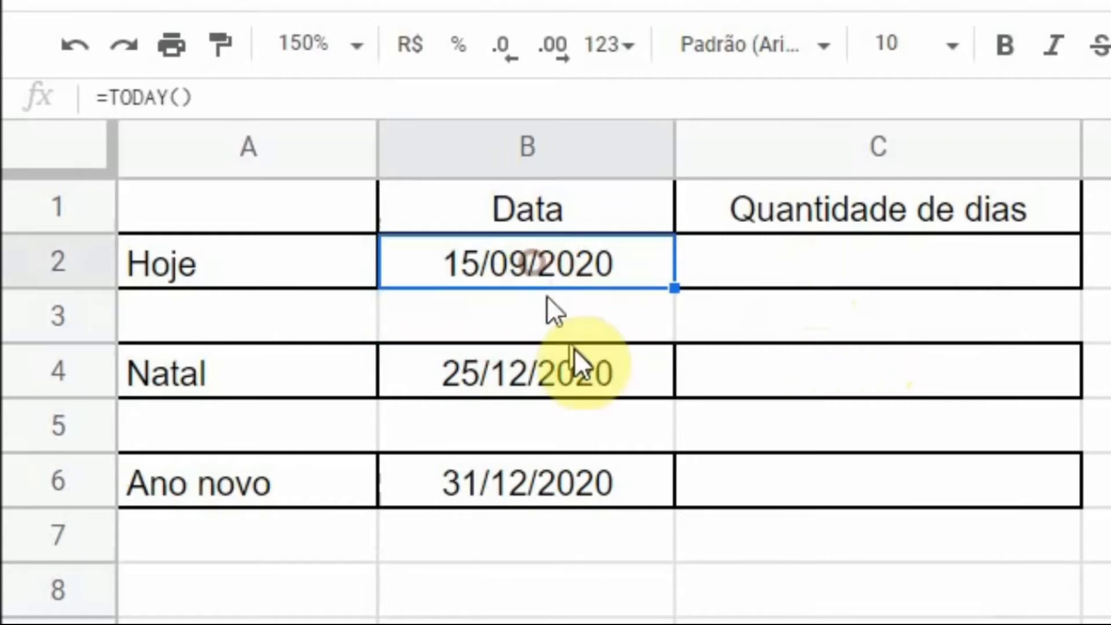
{"action": "left_click", "coordinate": [566, 378]}
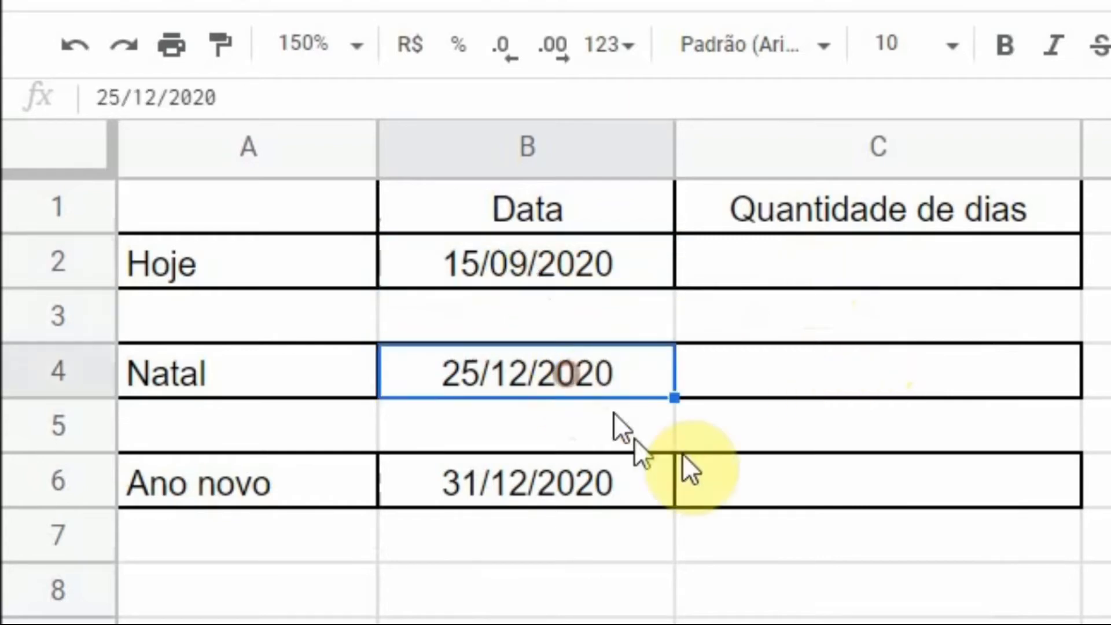
{"action": "left_click", "coordinate": [737, 400]}
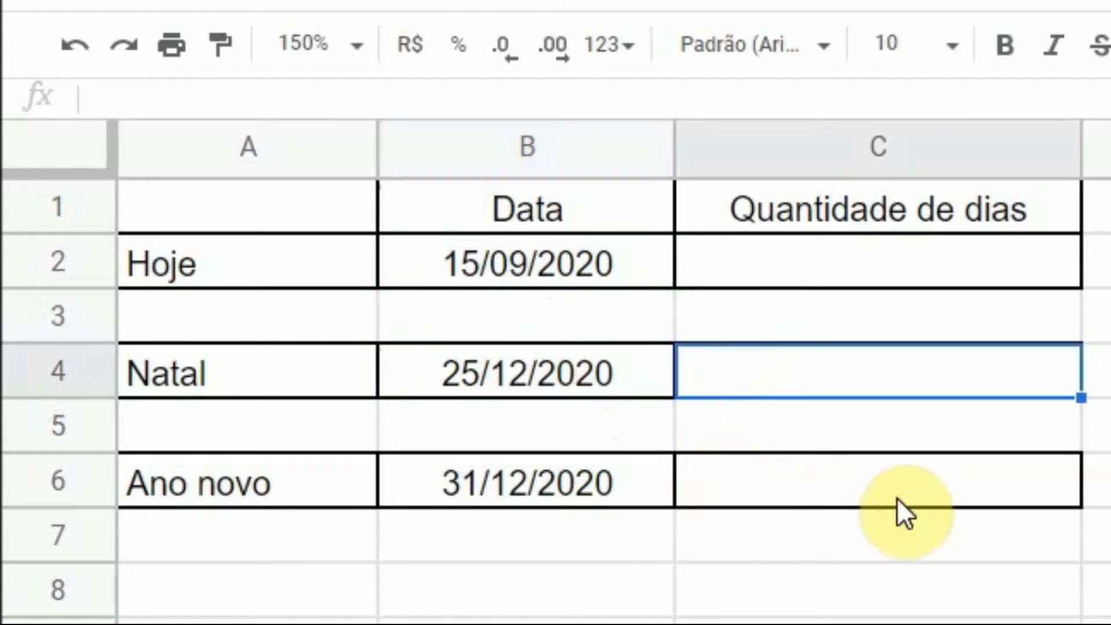
{"action": "type", "text": "="}
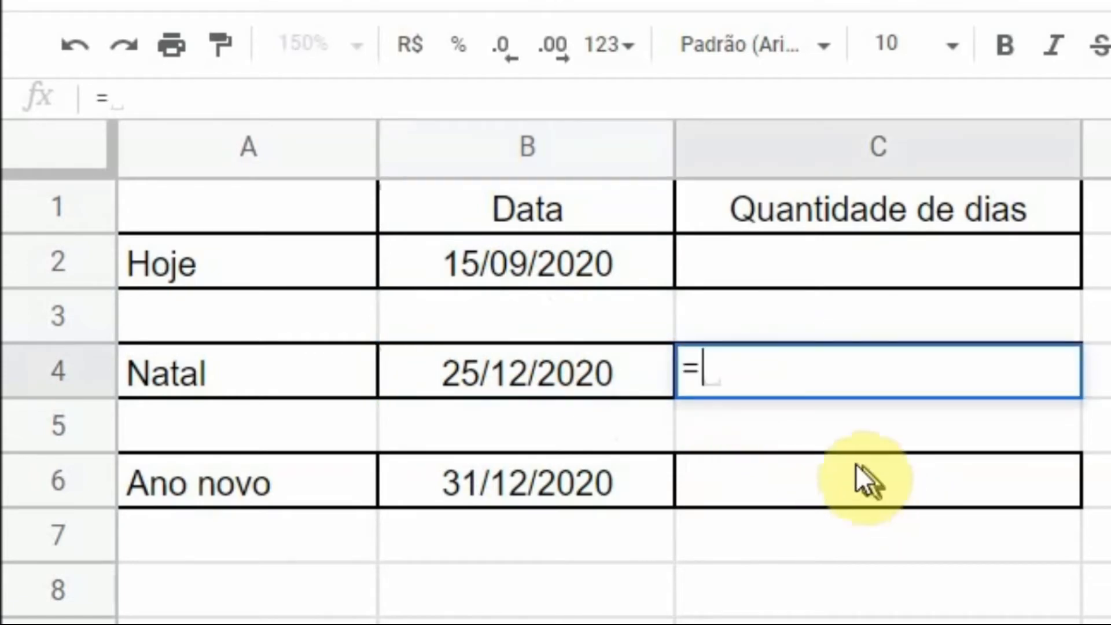
{"action": "left_click", "coordinate": [610, 377]}
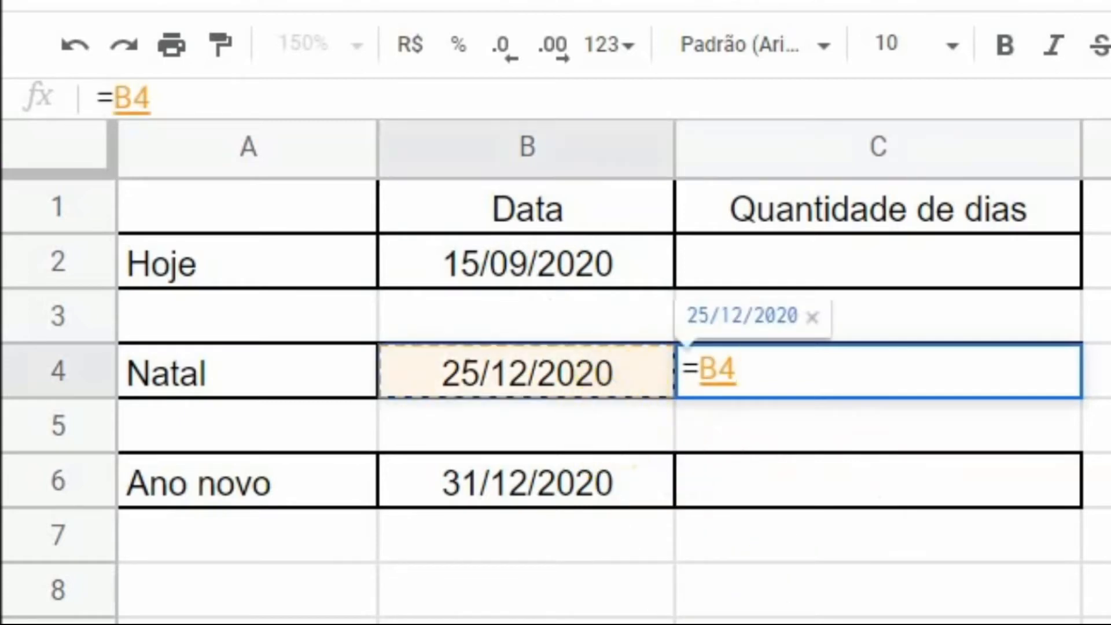
{"action": "type", "text": "-"}
{"action": "left_click", "coordinate": [564, 267]}
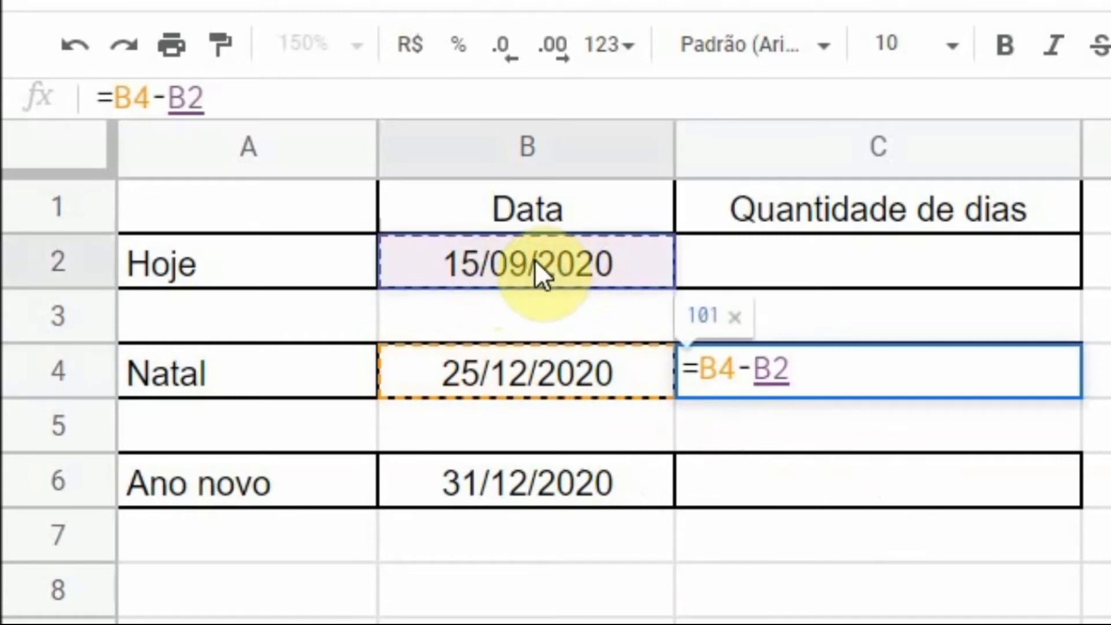
{"action": "key", "text": "Return"}
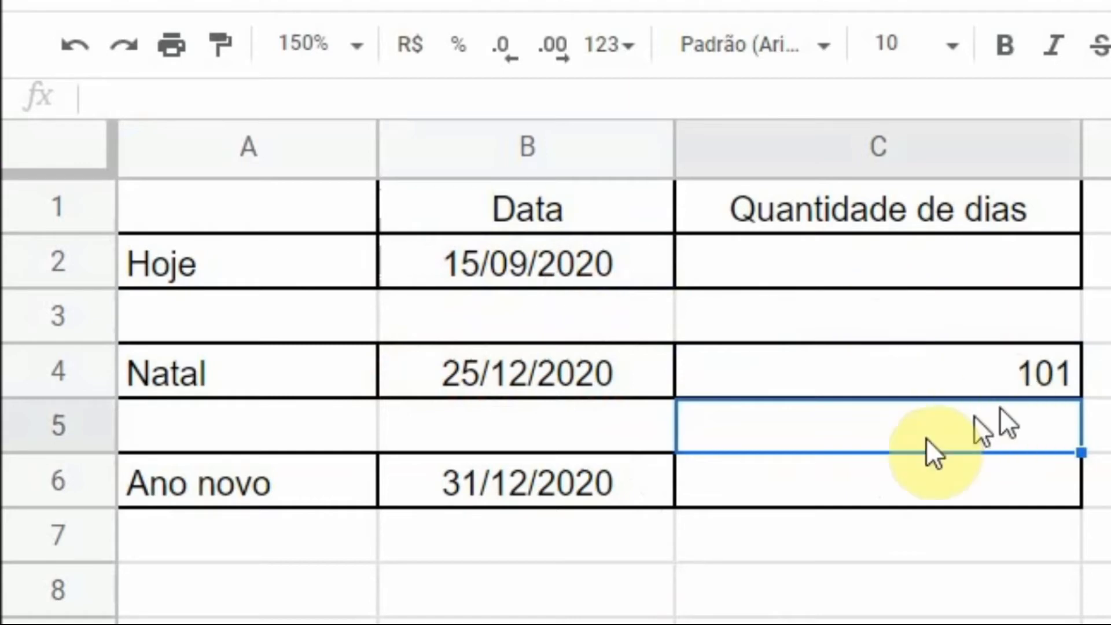
Calculate the number of days from today until Ano novo in cell C6 with the formula =B6-B2.
{"action": "left_click", "coordinate": [875, 485]}
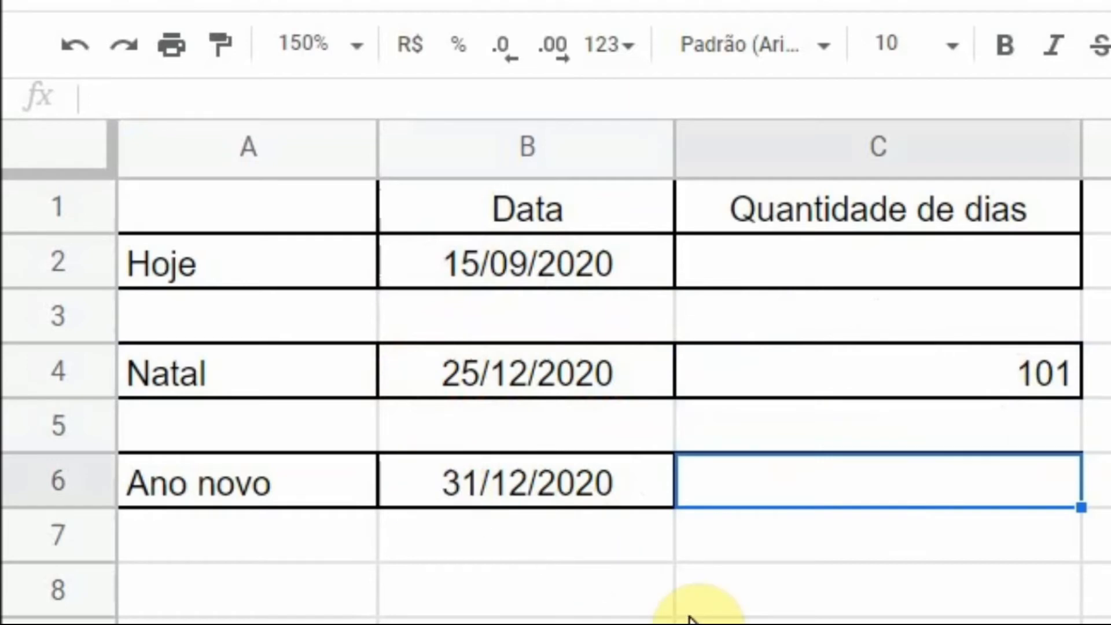
{"action": "type", "text": "="}
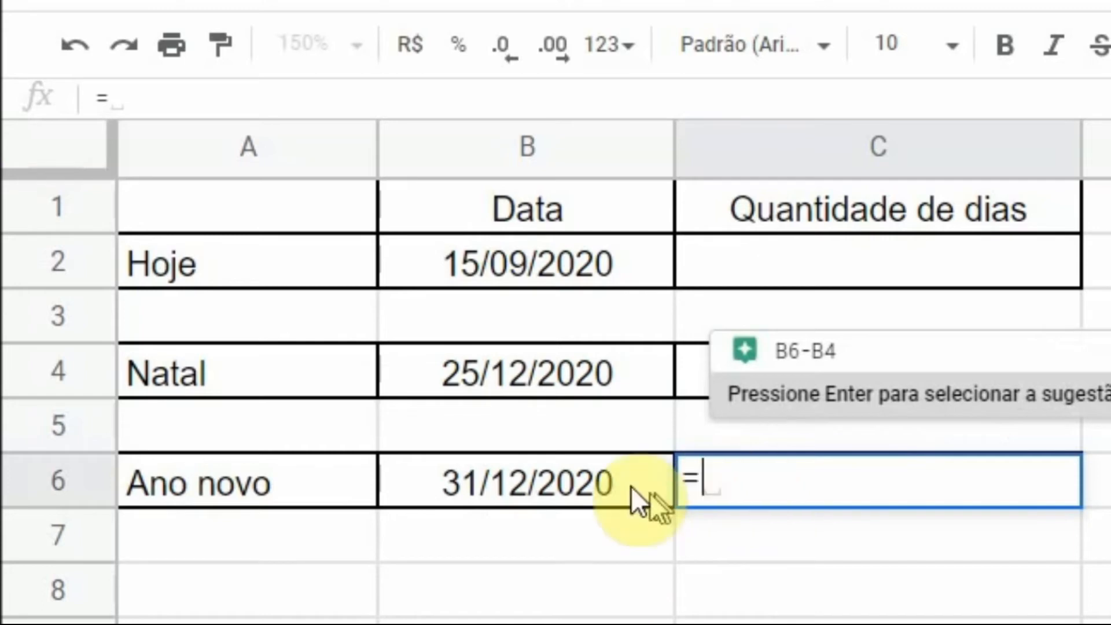
{"action": "left_click", "coordinate": [589, 480]}
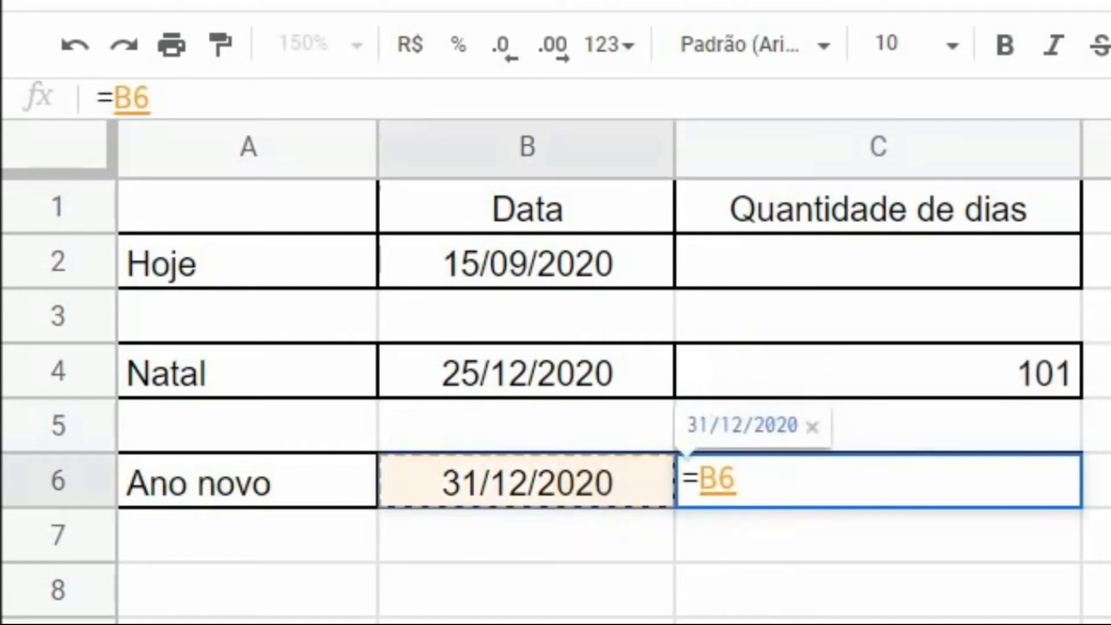
{"action": "type", "text": "-"}
{"action": "left_click", "coordinate": [479, 267]}
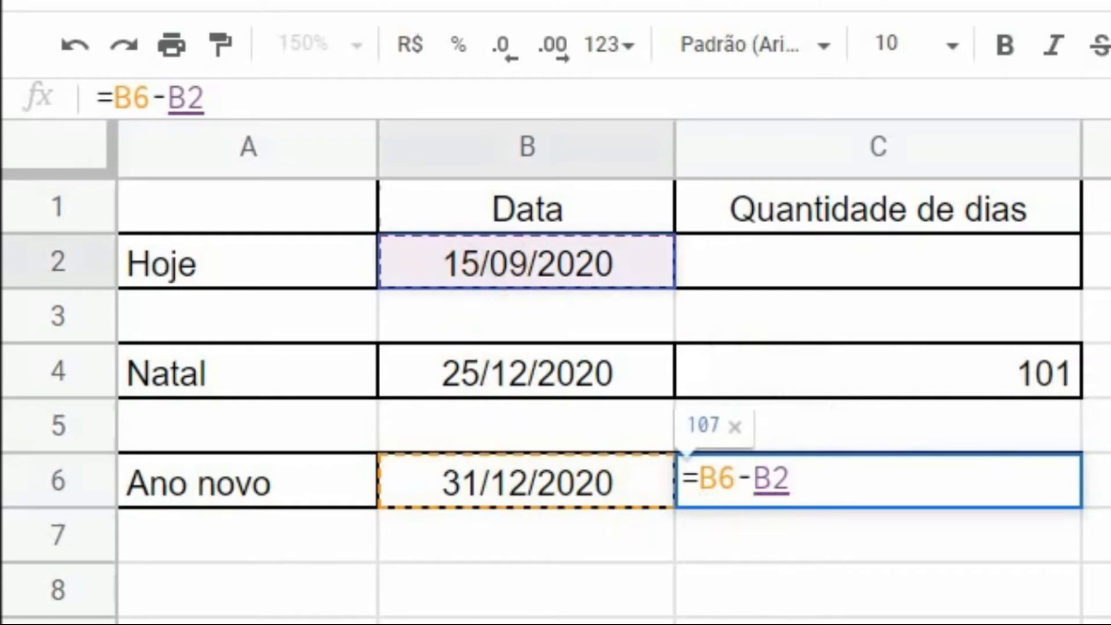
{"action": "key", "text": "Return"}
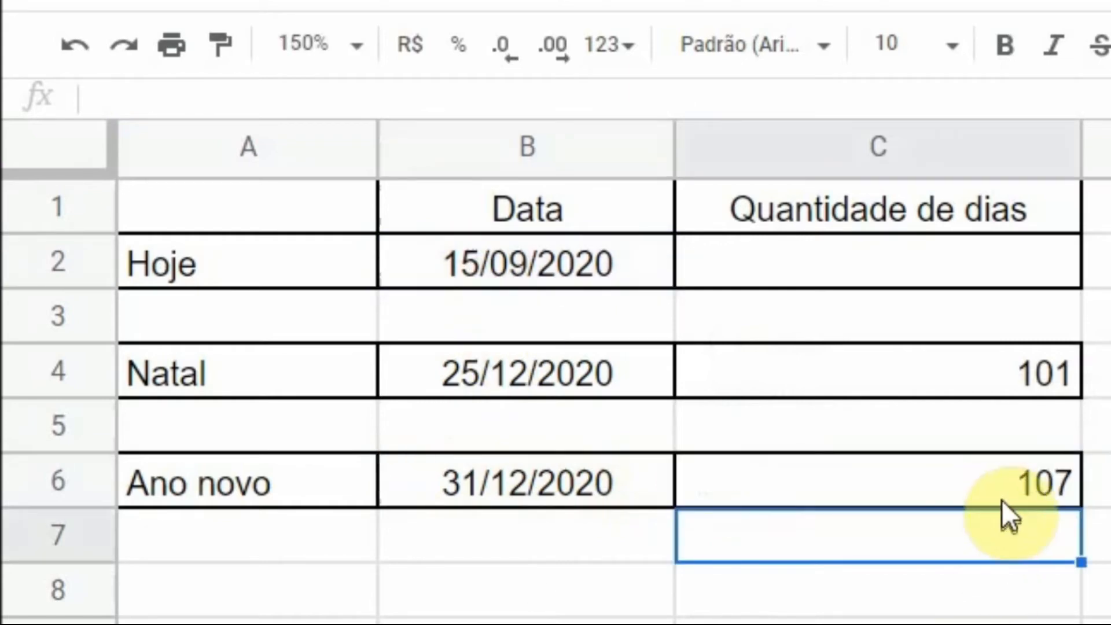
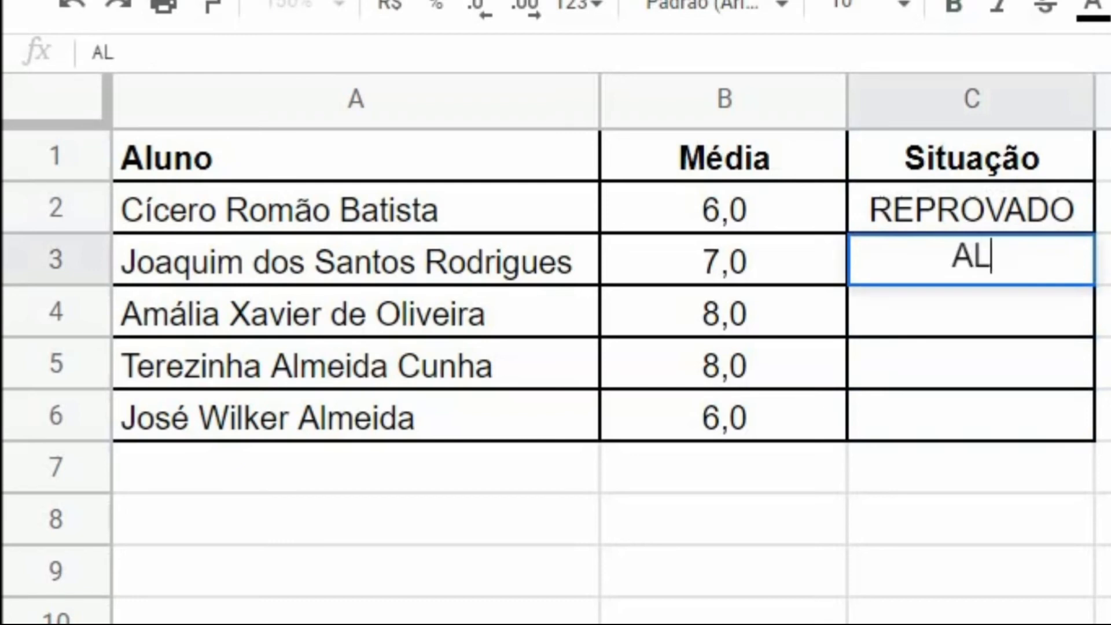
Enter APROVADO manually as the Situação in cell C3.
{"action": "type", "text": "PROV"}
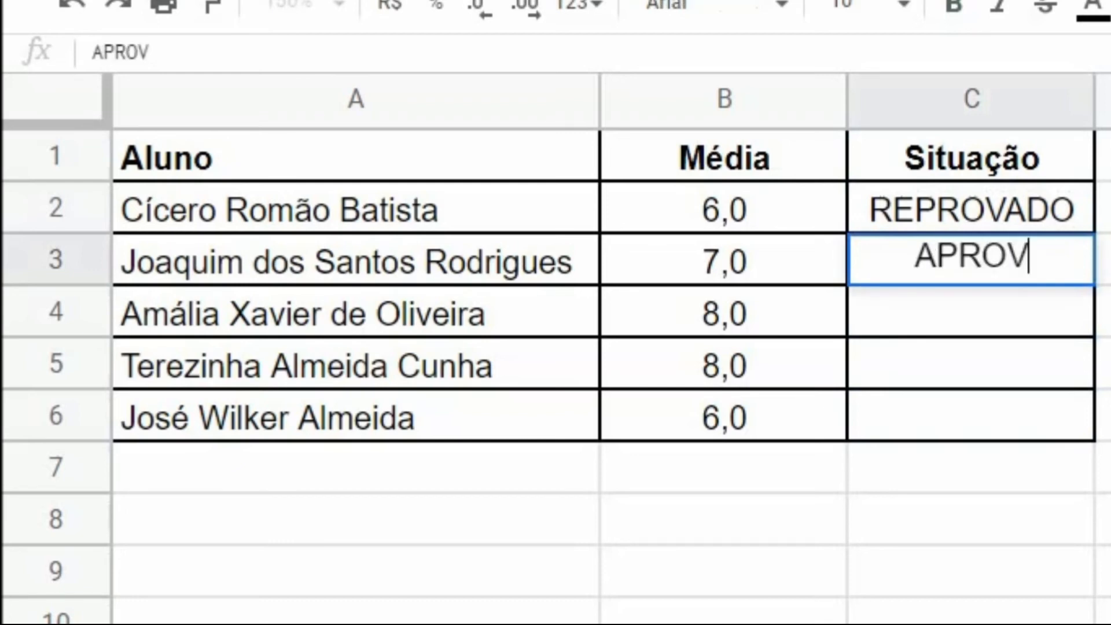
{"action": "type", "text": "AFO"}
{"action": "key", "text": "BackSpace"}
{"action": "key", "text": "BackSpace"}
{"action": "type", "text": "DO"}
{"action": "key", "text": "Return"}
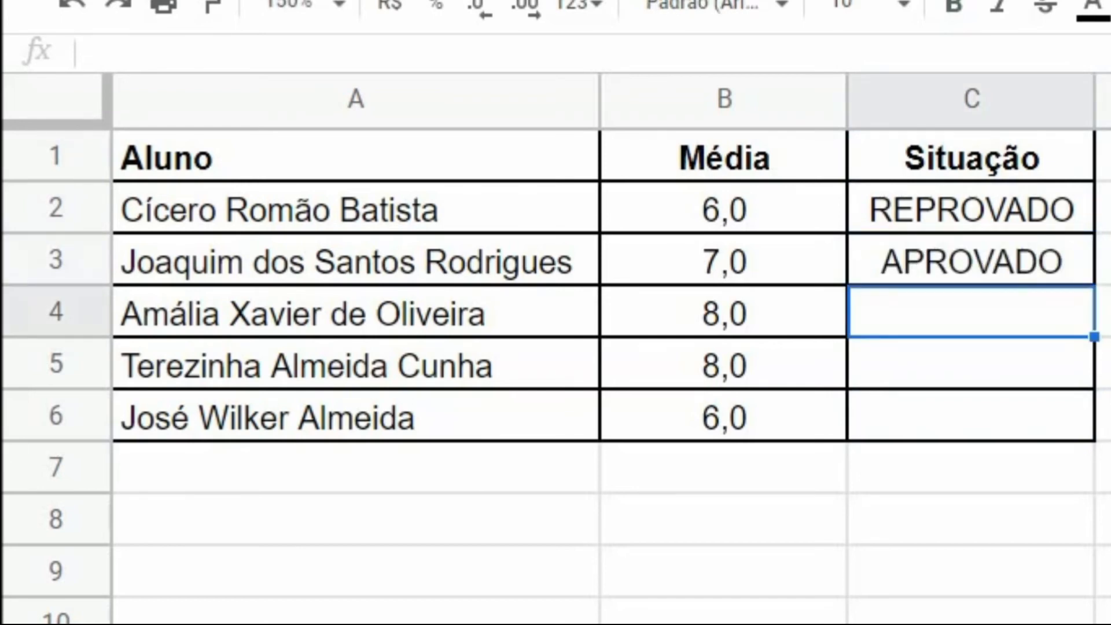
Clear the manual entries in C2:C3 and begin an IF formula in C2 with the condition B2>=7.
{"action": "left_click_drag", "start_coordinate": [939, 195], "coordinate": [919, 244]}
{"action": "key", "text": "Delete"}
{"action": "left_click", "coordinate": [1009, 198]}
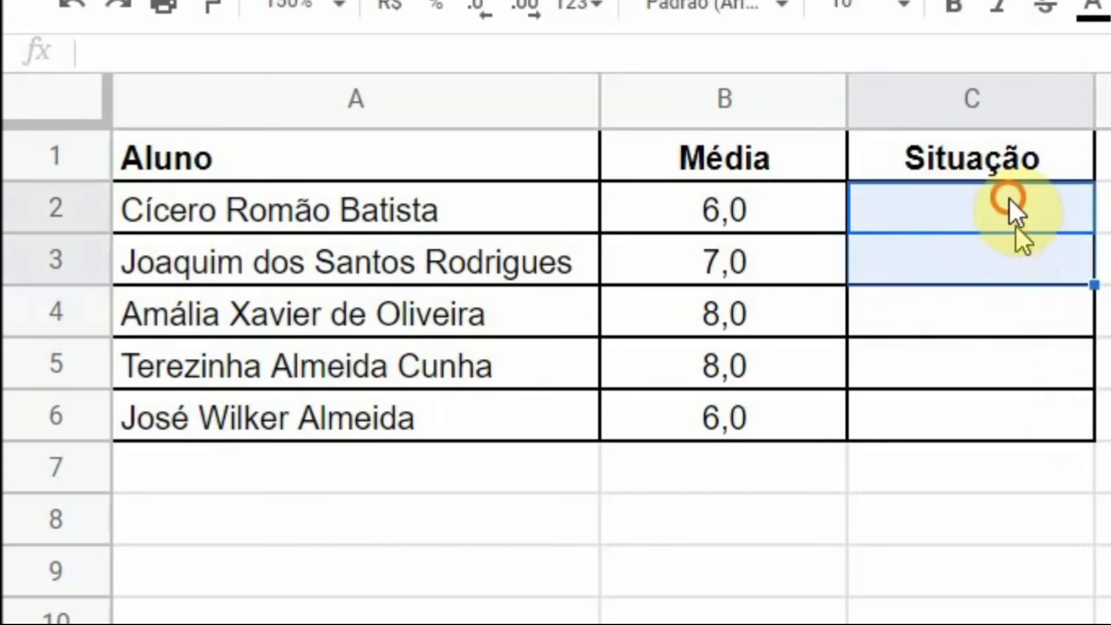
{"action": "type", "text": "="}
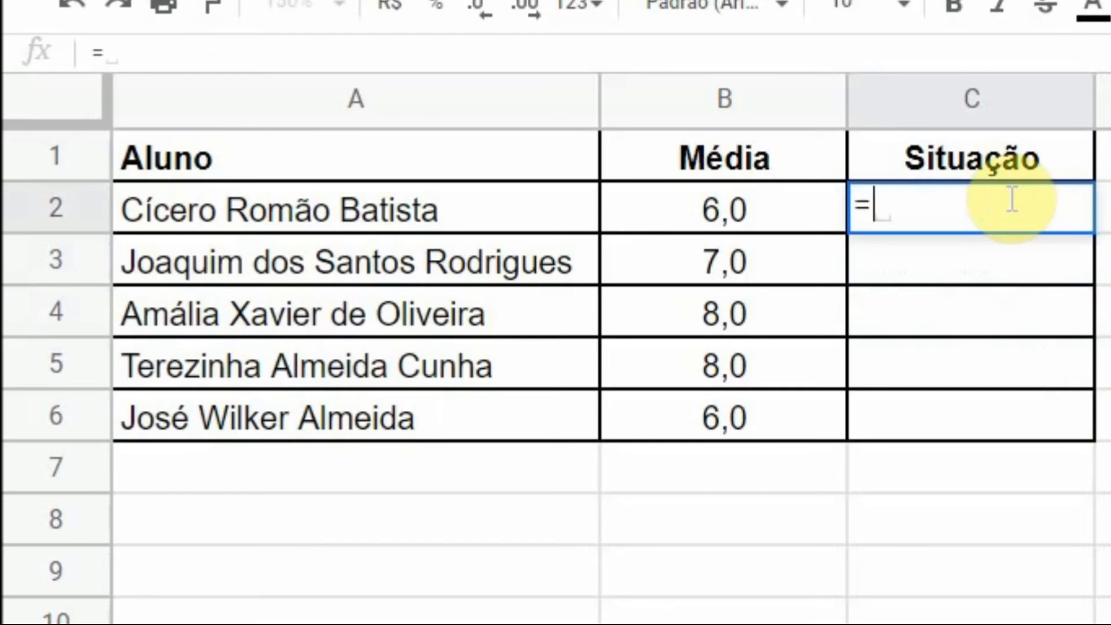
{"action": "type", "text": "IF"}
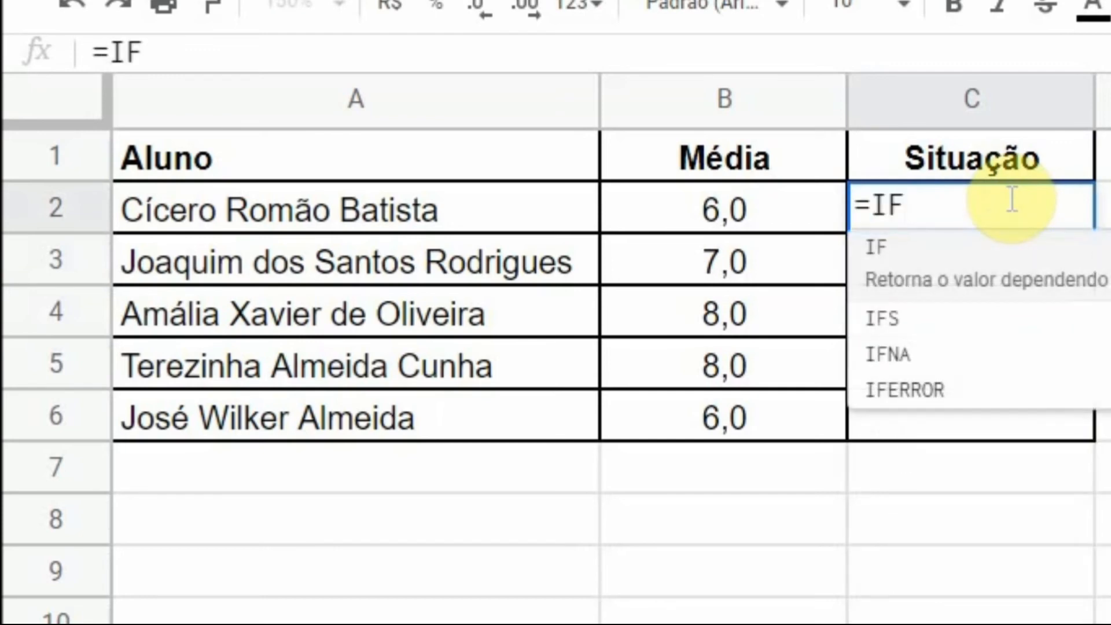
{"action": "type", "text": "("}
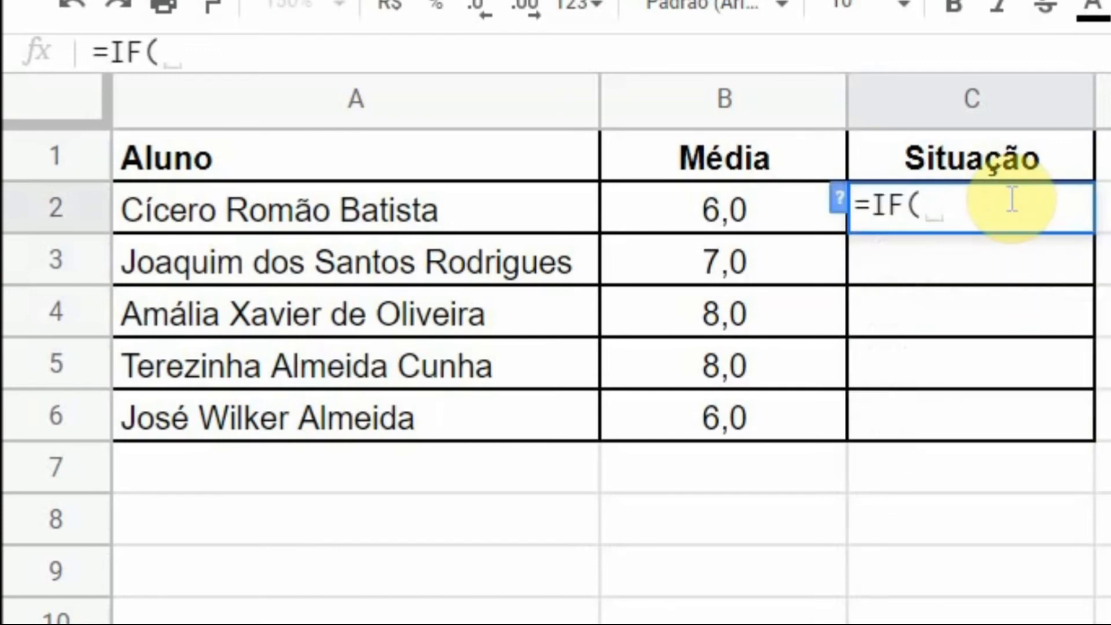
{"action": "left_click", "coordinate": [748, 216]}
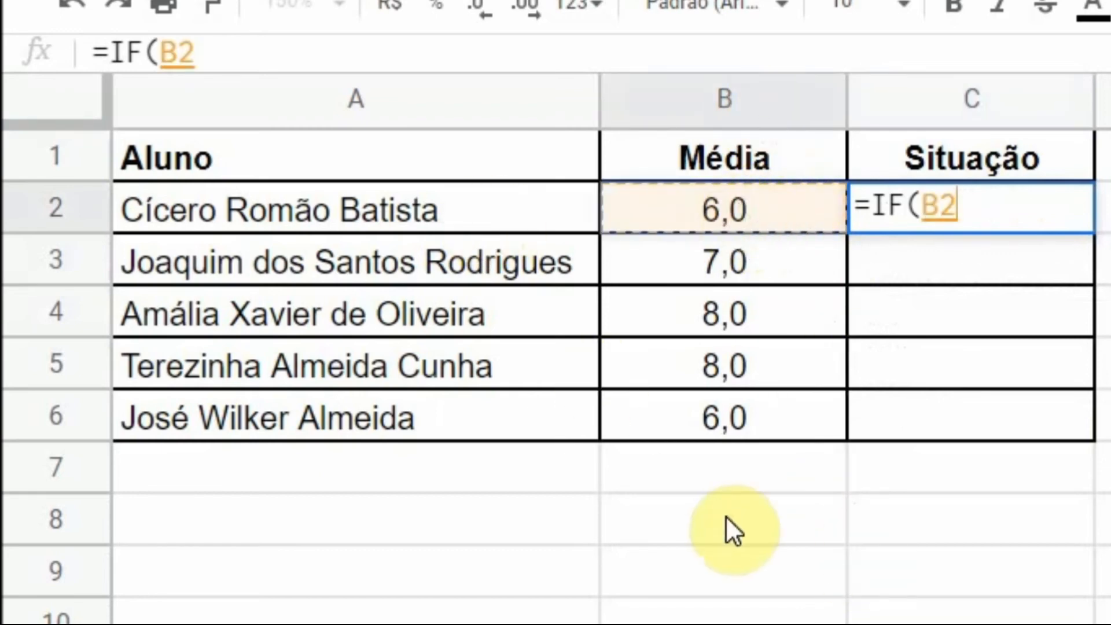
{"action": "type", "text": ">"}
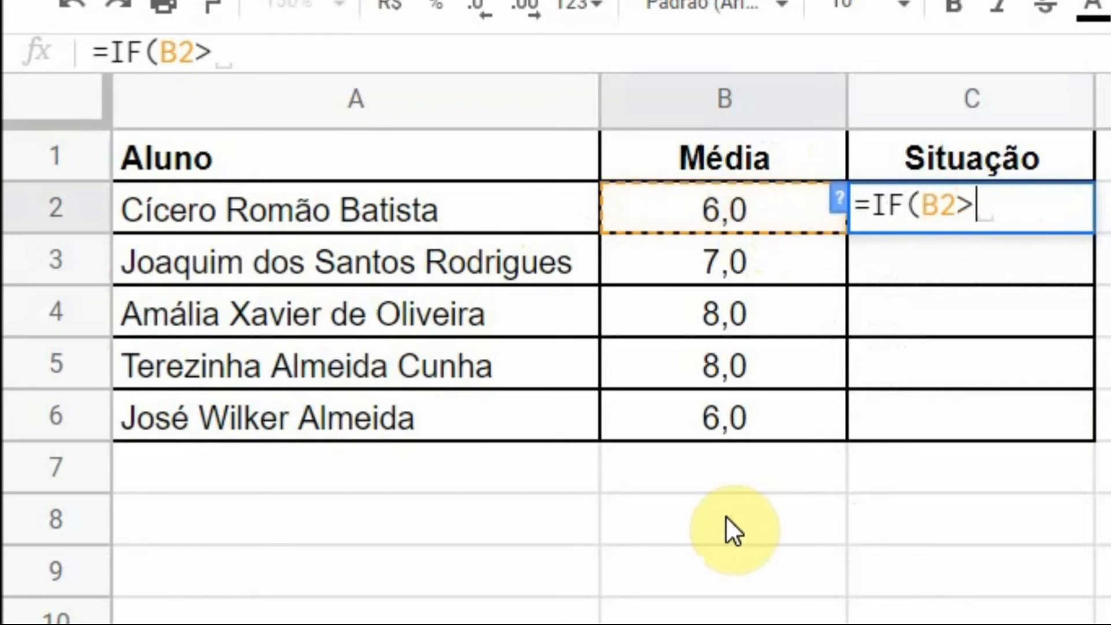
{"action": "type", "text": "="}
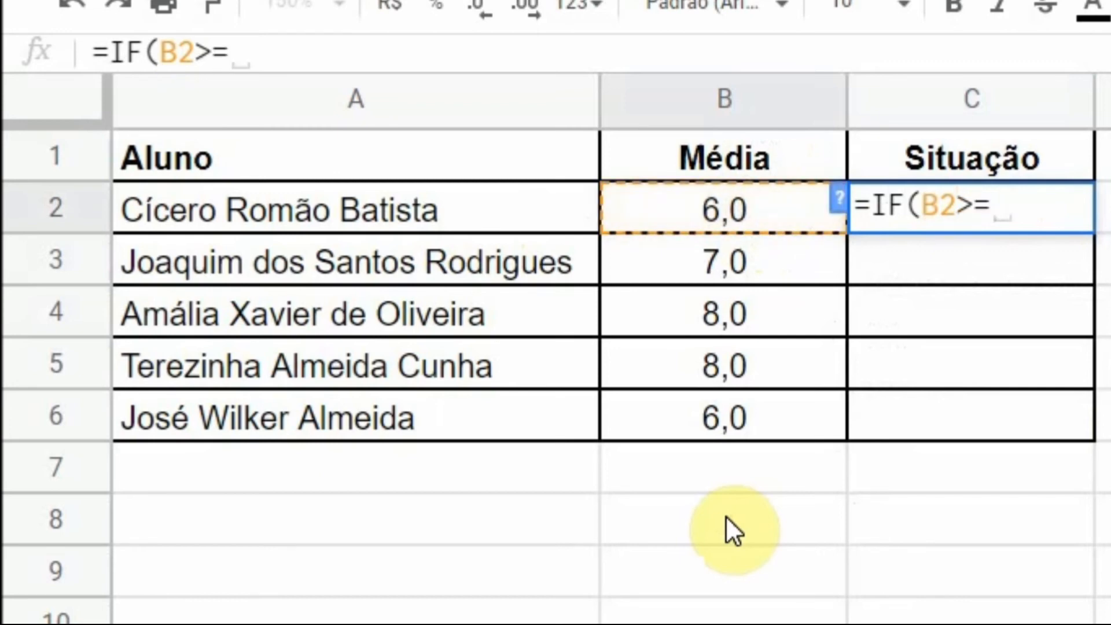
{"action": "type", "text": "7"}
{"action": "type", "text": ";"}
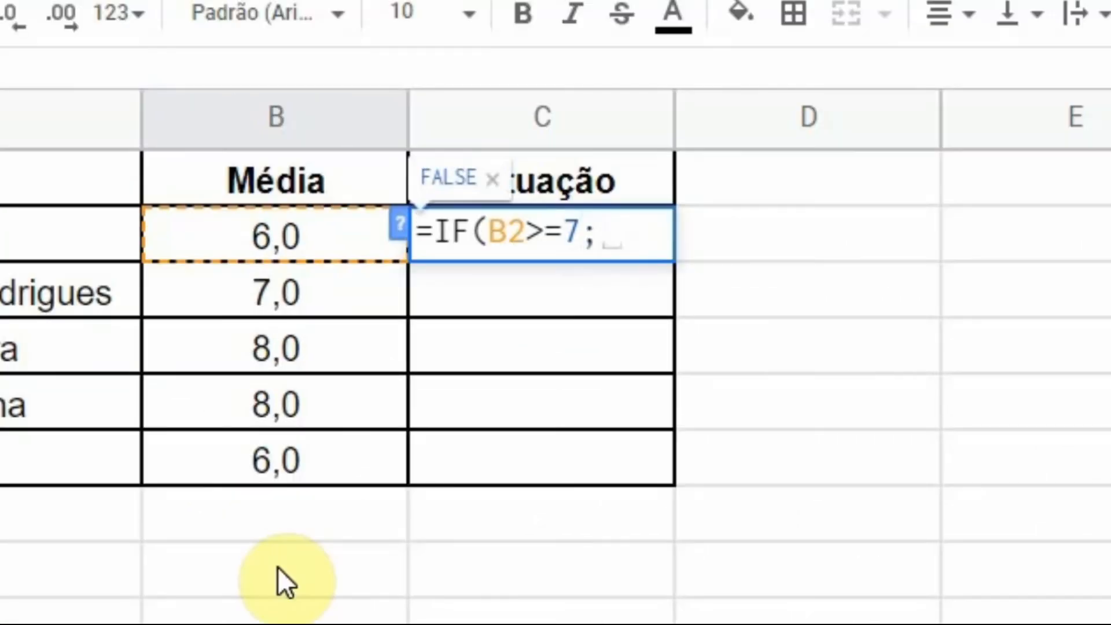
Complete the IF formula in C2 so it returns "APROVADO" when the condition is true and "REPROVADO" when it is false.
{"action": "type", "text": "\"APROVA"}
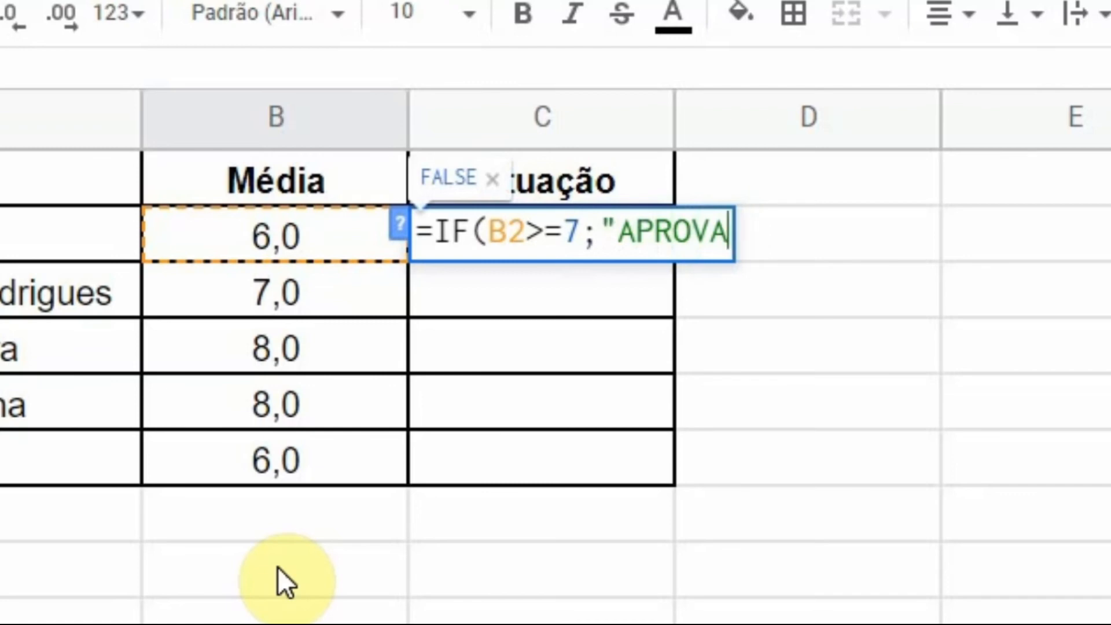
{"action": "type", "text": "DO"}
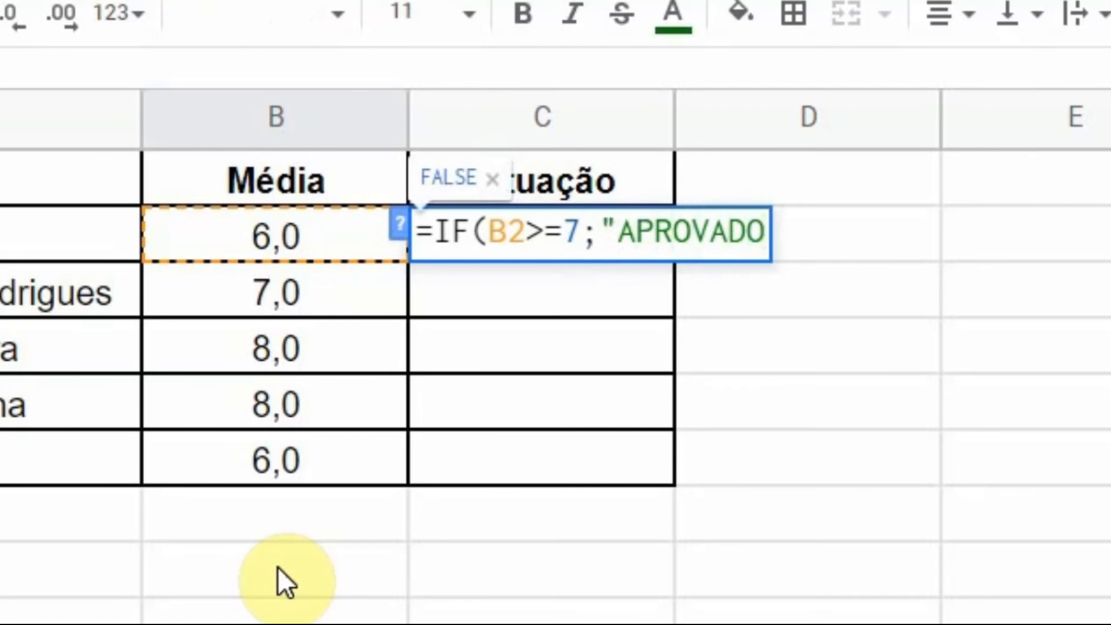
{"action": "type", "text": "\""}
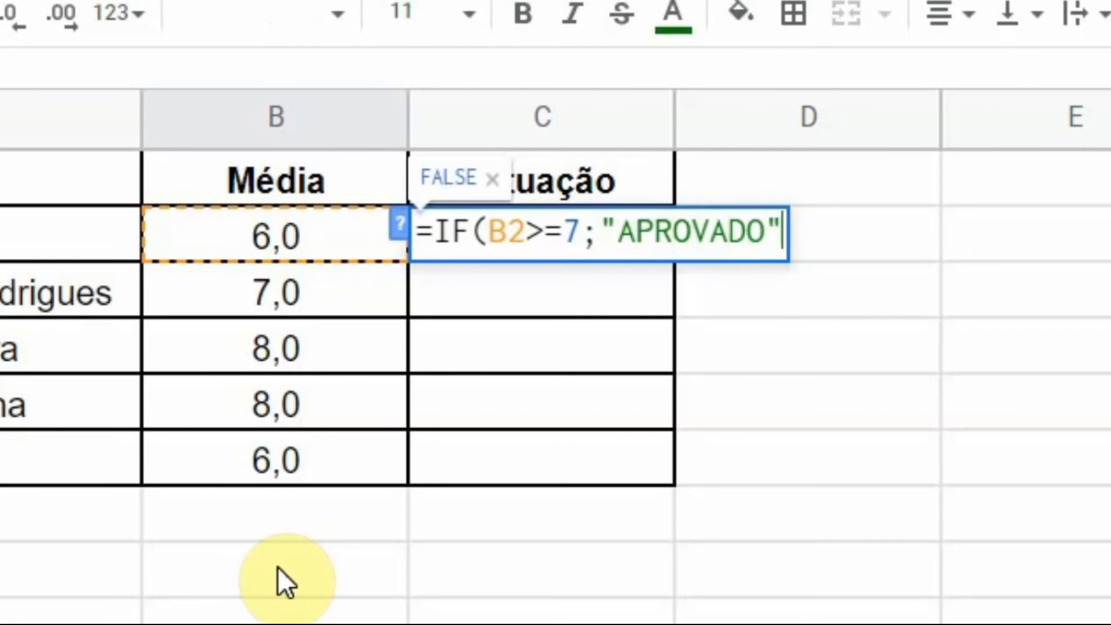
{"action": "type", "text": ";"}
{"action": "key", "text": "BackSpace"}
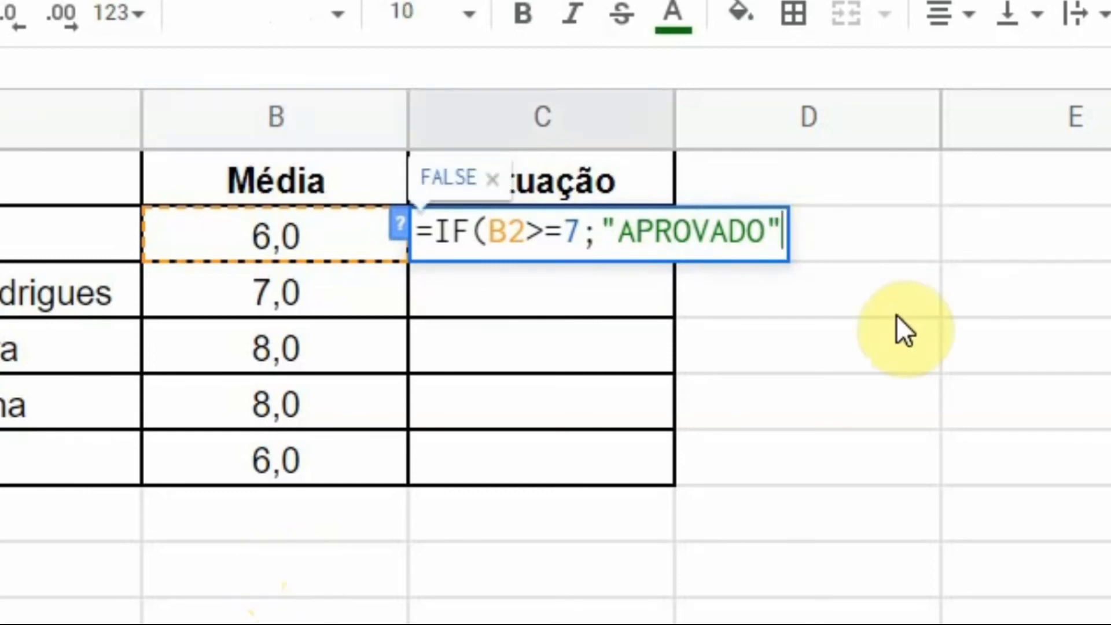
{"action": "type", "text": "; "}
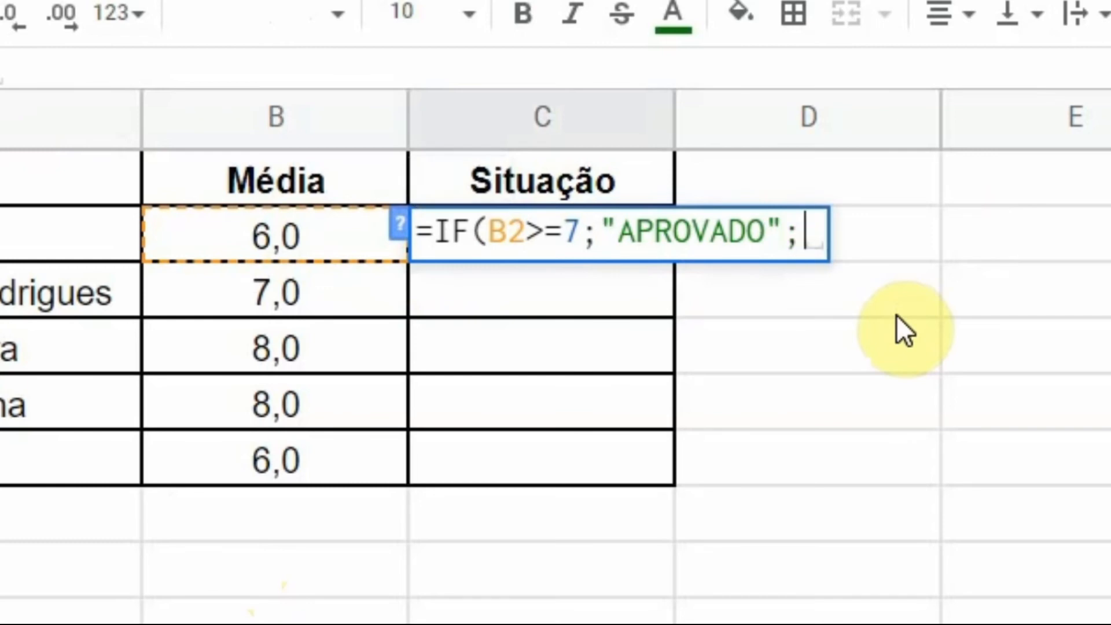
{"action": "type", "text": "\""}
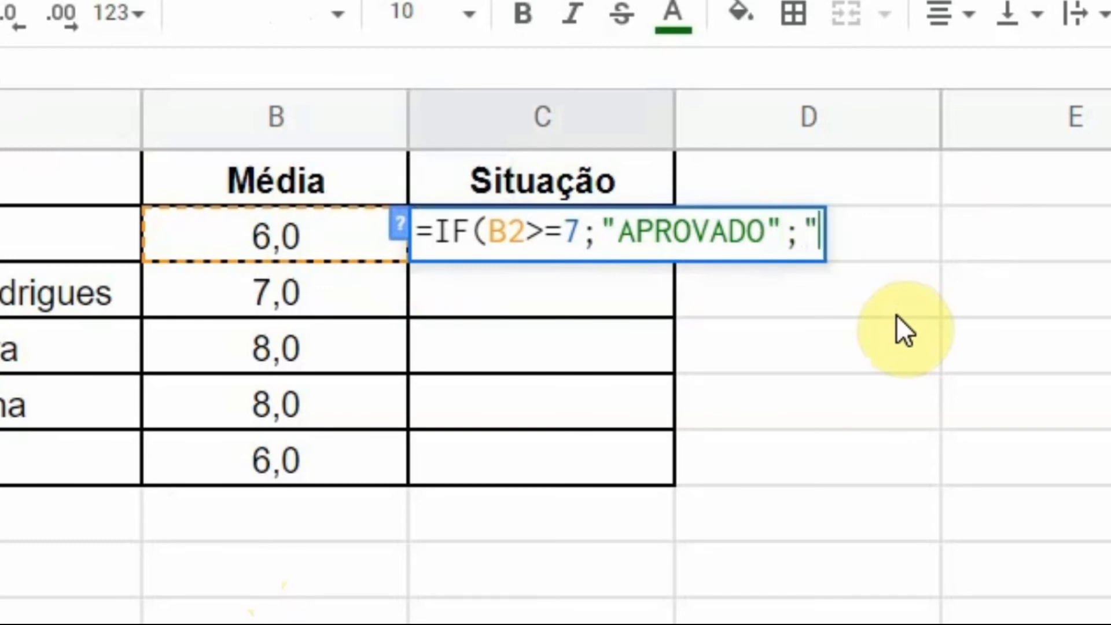
{"action": "type", "text": "REPRO"}
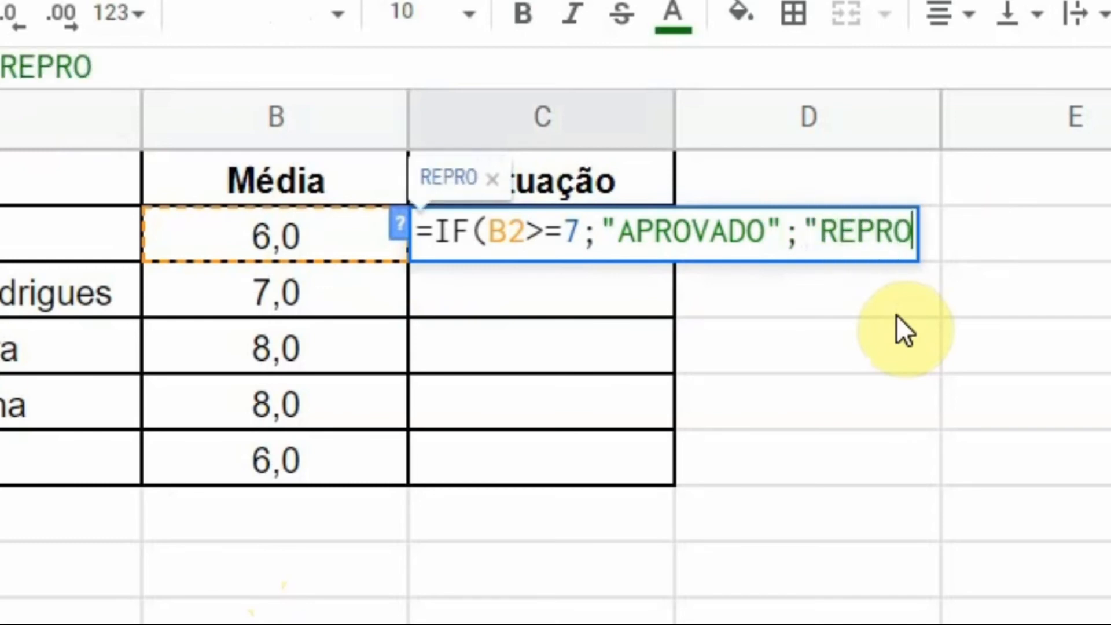
{"action": "type", "text": "VAOD"}
{"action": "key", "text": "BackSpace"}
{"action": "key", "text": "BackSpace"}
{"action": "type", "text": "DO"}
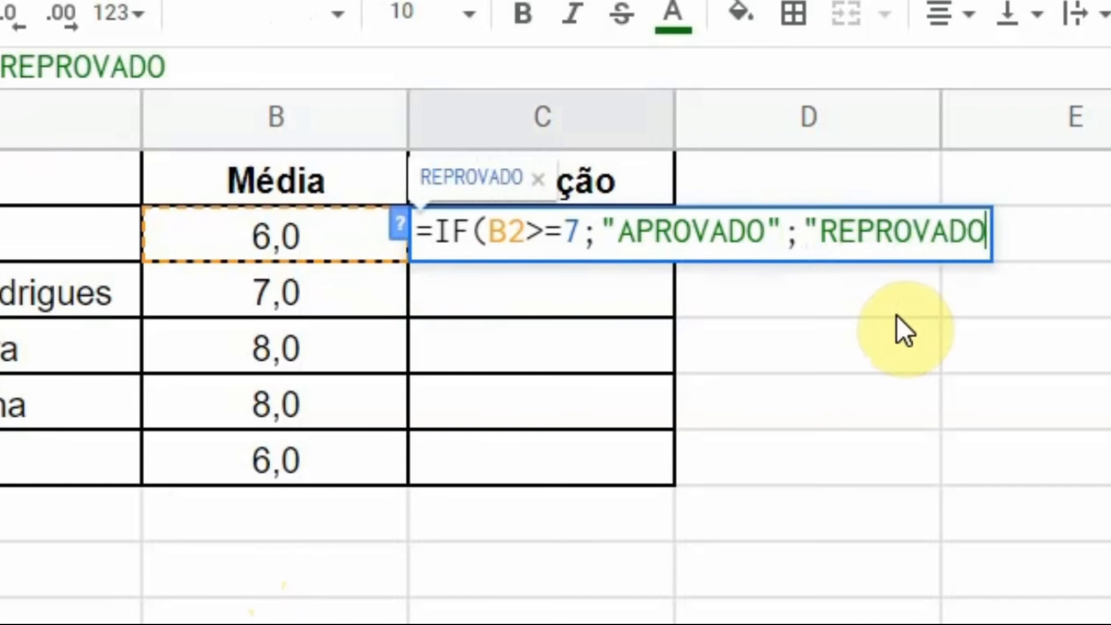
{"action": "type", "text": "\")"}
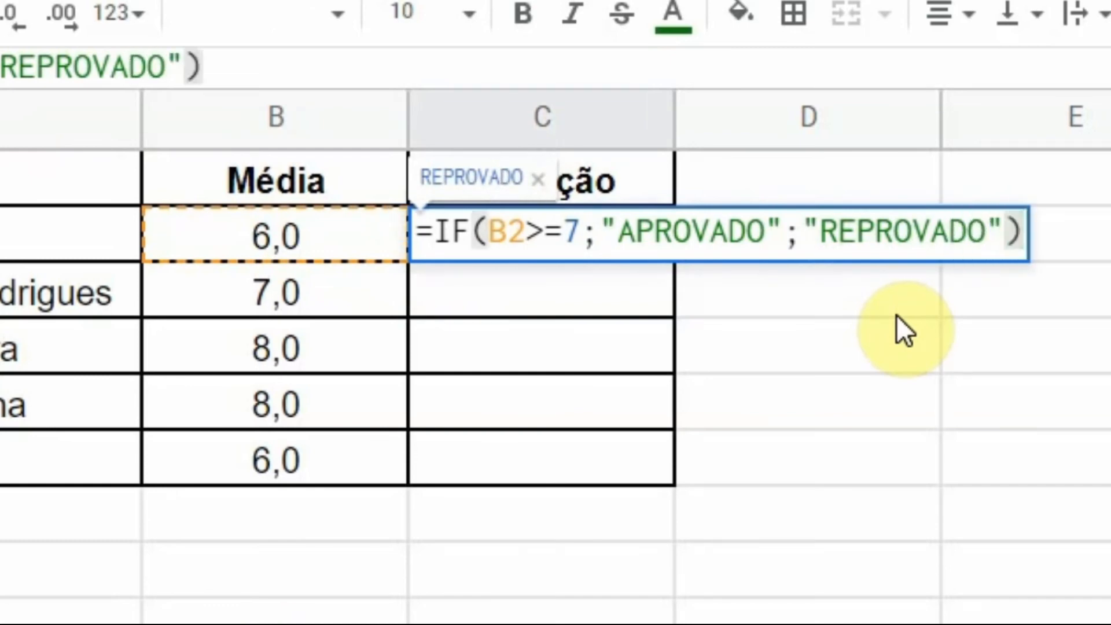
{"action": "key", "text": "Return"}
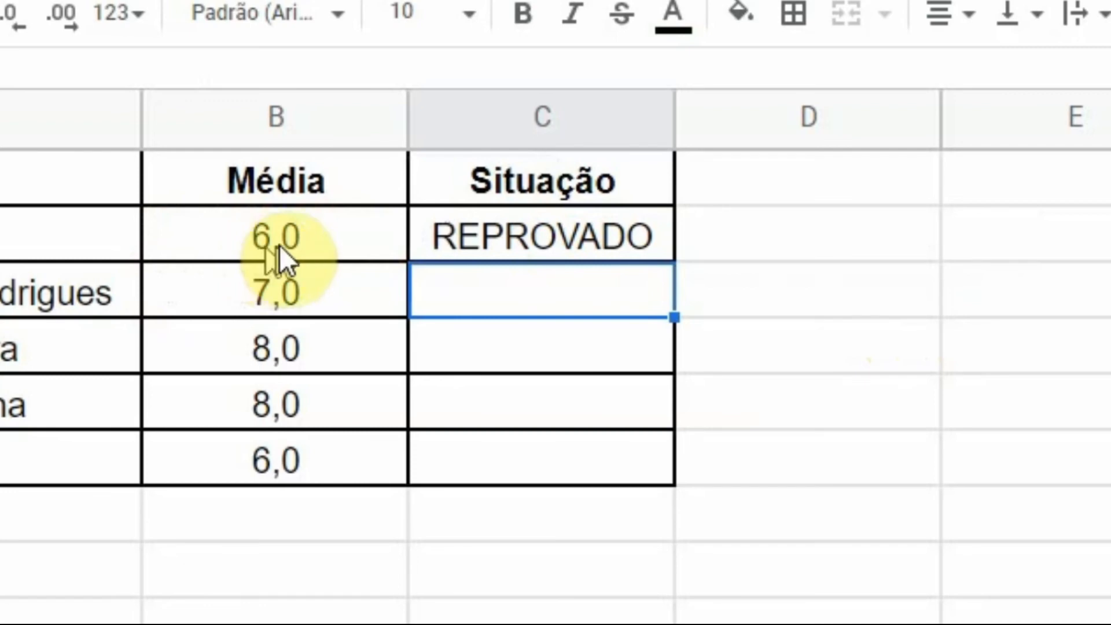
Fill the Situação formula from C2 down through C6.
{"action": "left_click", "coordinate": [529, 226]}
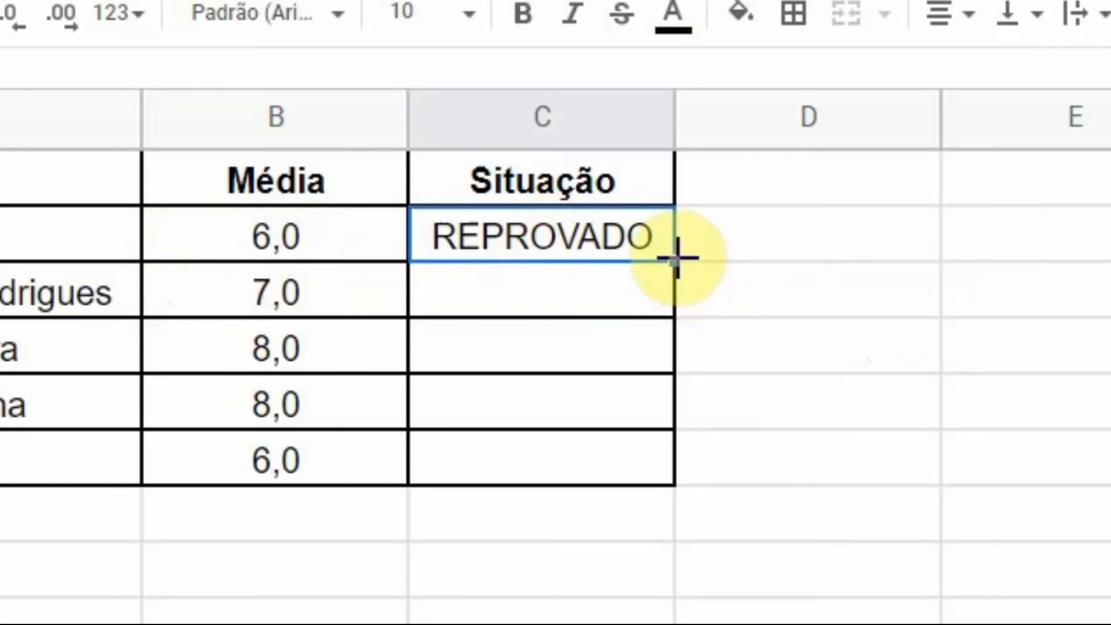
{"action": "left_click_drag", "start_coordinate": [674, 262], "coordinate": [651, 469]}
{"action": "left_click", "coordinate": [892, 441]}
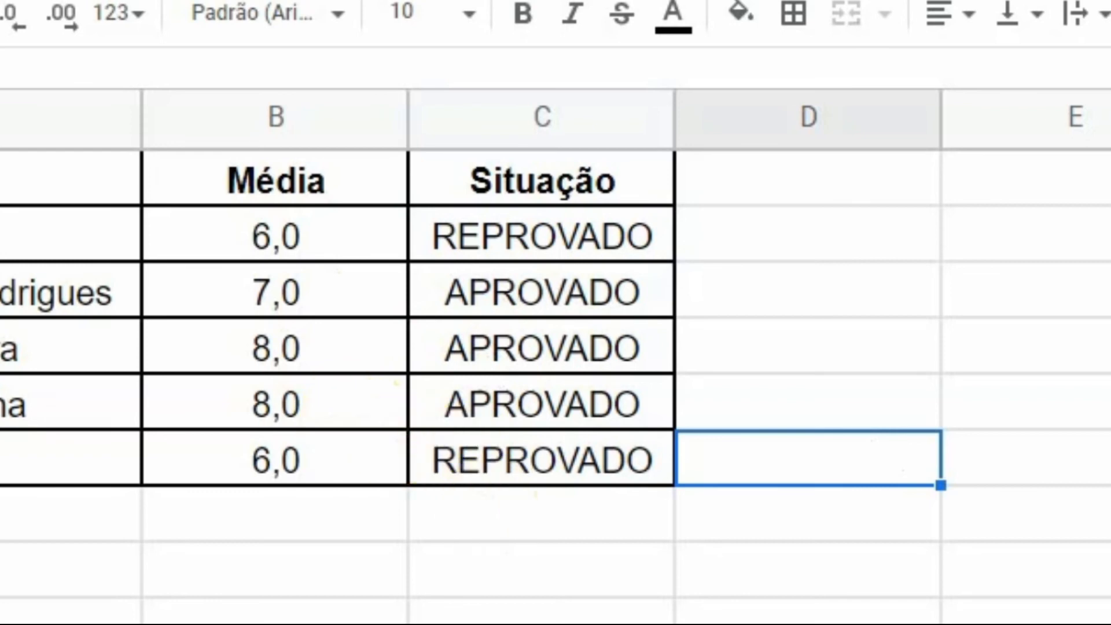
Add the column heading Nova nota in cell D1.
{"action": "left_click", "coordinate": [768, 173]}
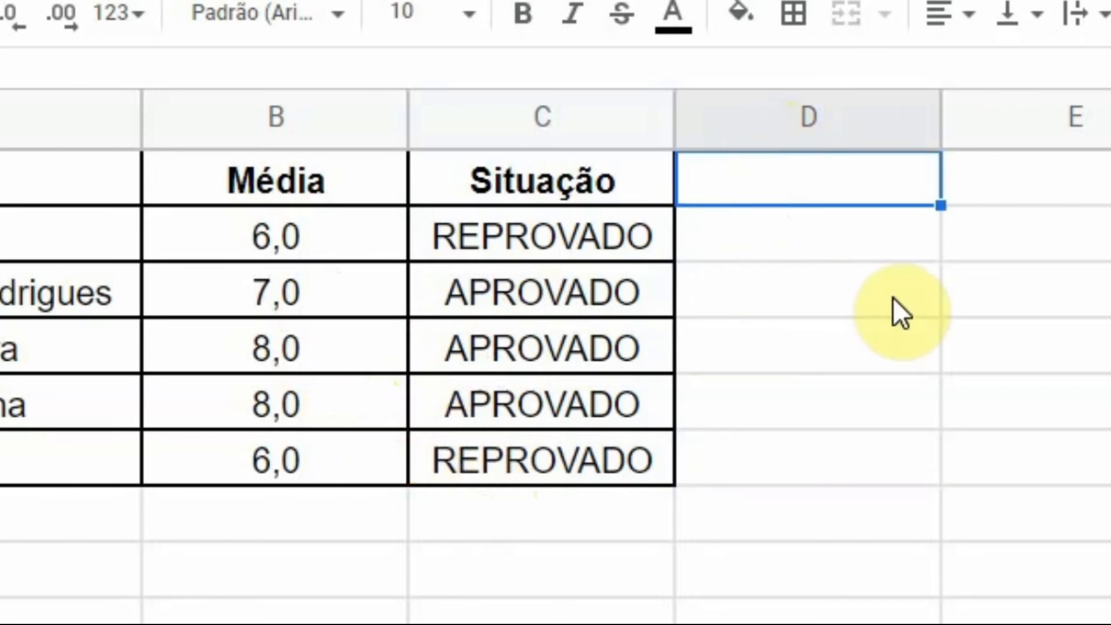
{"action": "left_click", "coordinate": [879, 253]}
{"action": "double_click", "coordinate": [767, 189]}
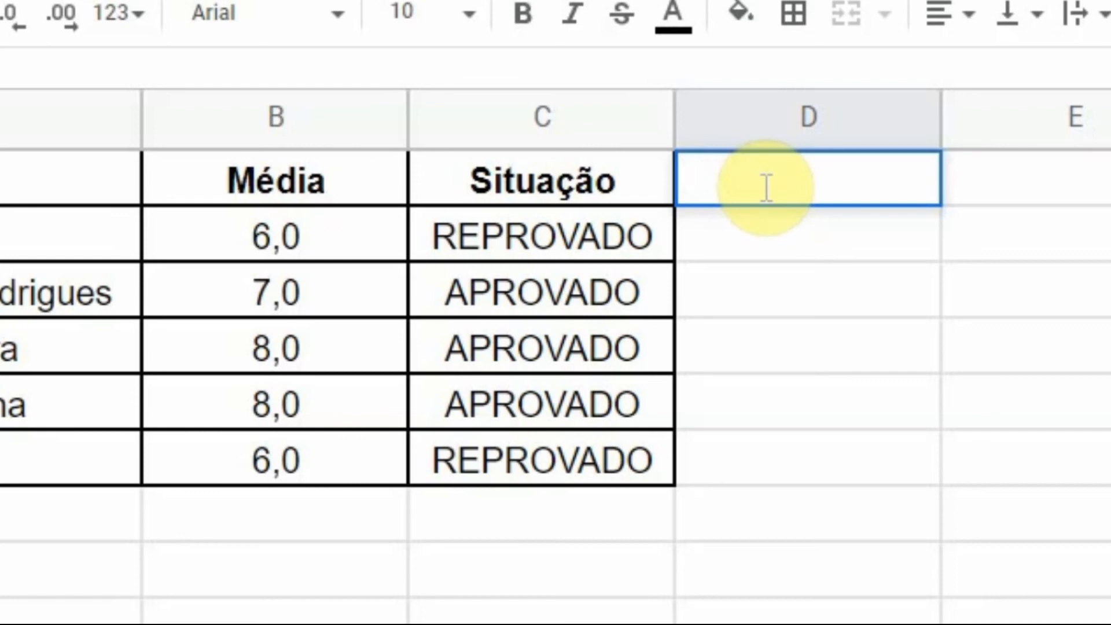
{"action": "type", "text": "Nova nota"}
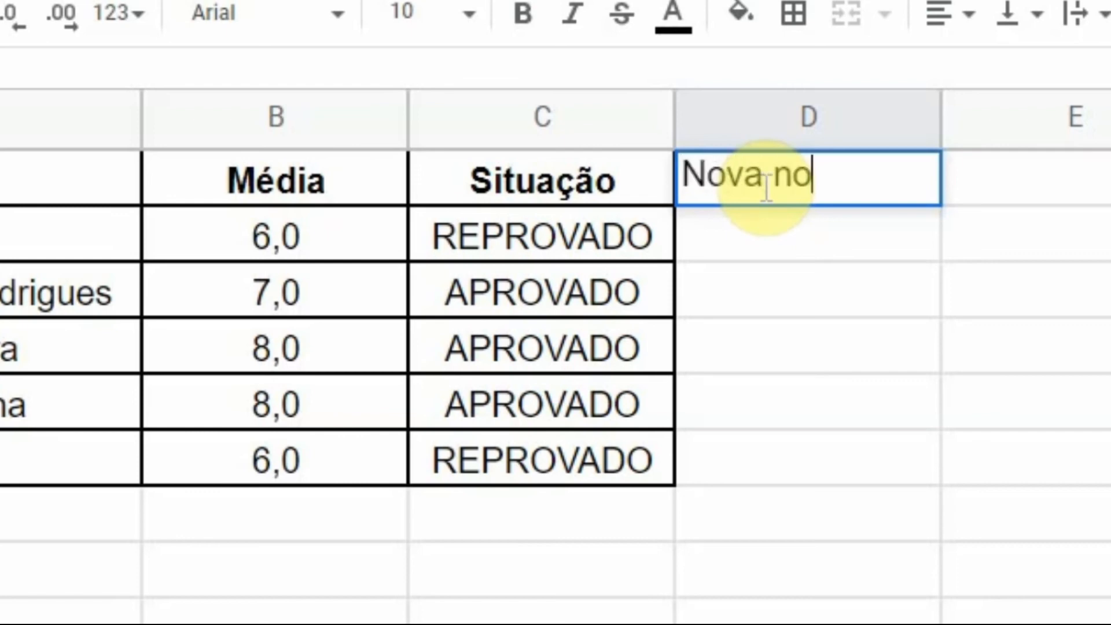
{"action": "key", "text": "Return"}
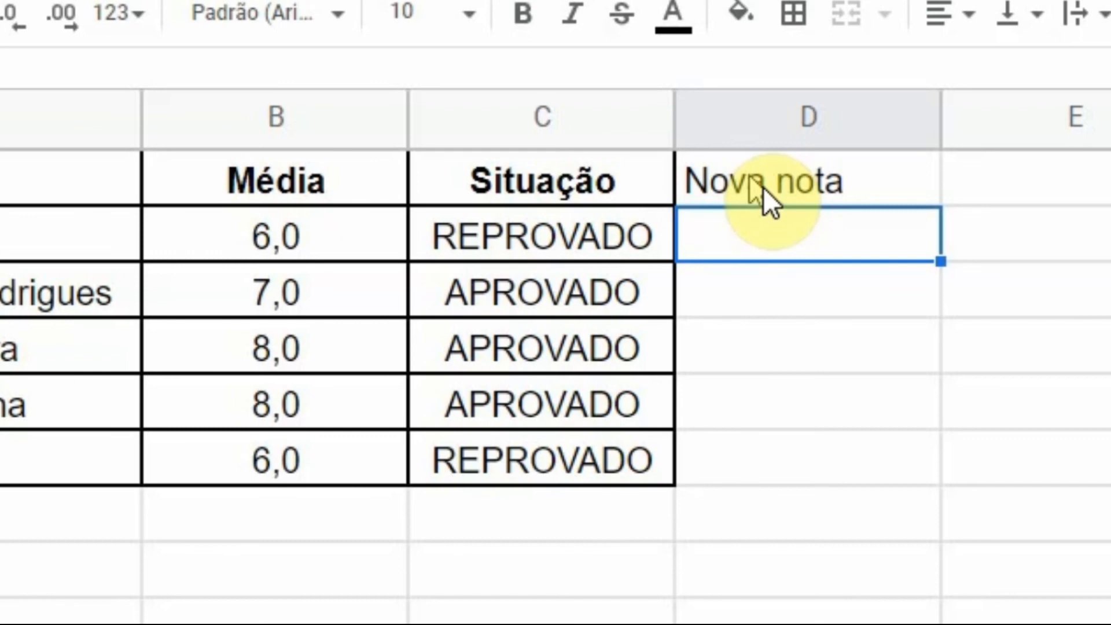
Begin an IF formula in D2 with the condition B2>=8.
{"action": "type", "text": "=O"}
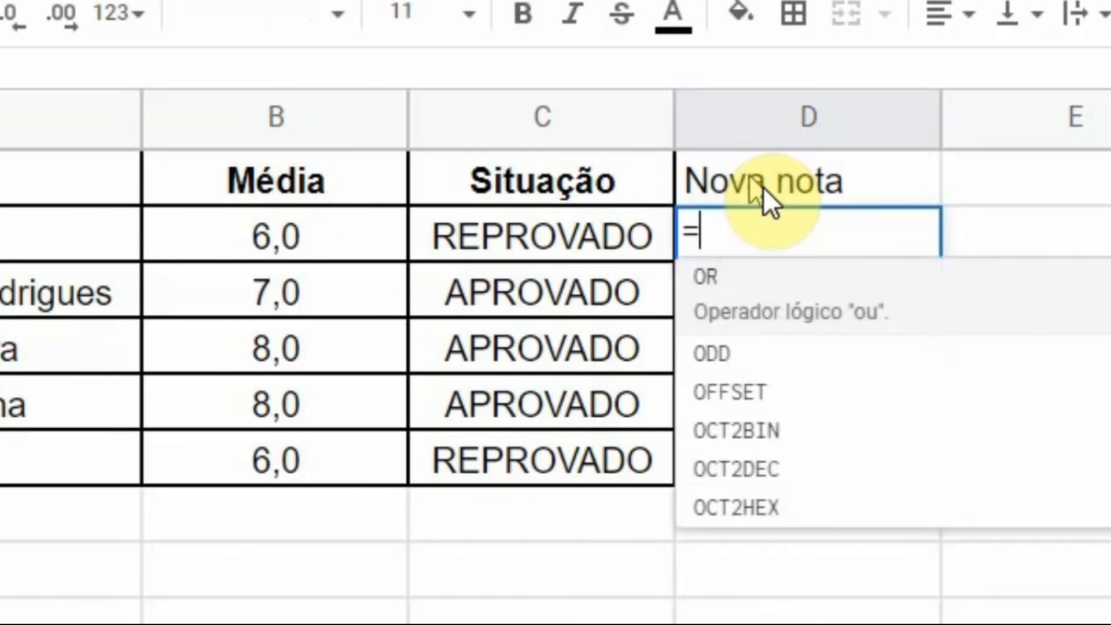
{"action": "key", "text": "BackSpace"}
{"action": "type", "text": "IF("}
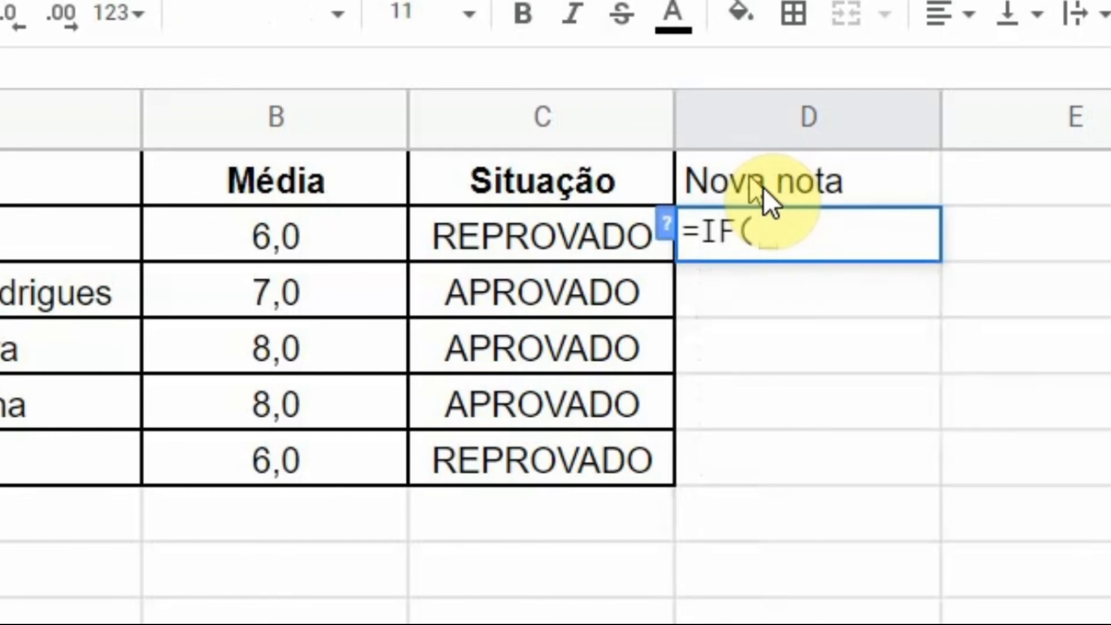
{"action": "left_click", "coordinate": [316, 234]}
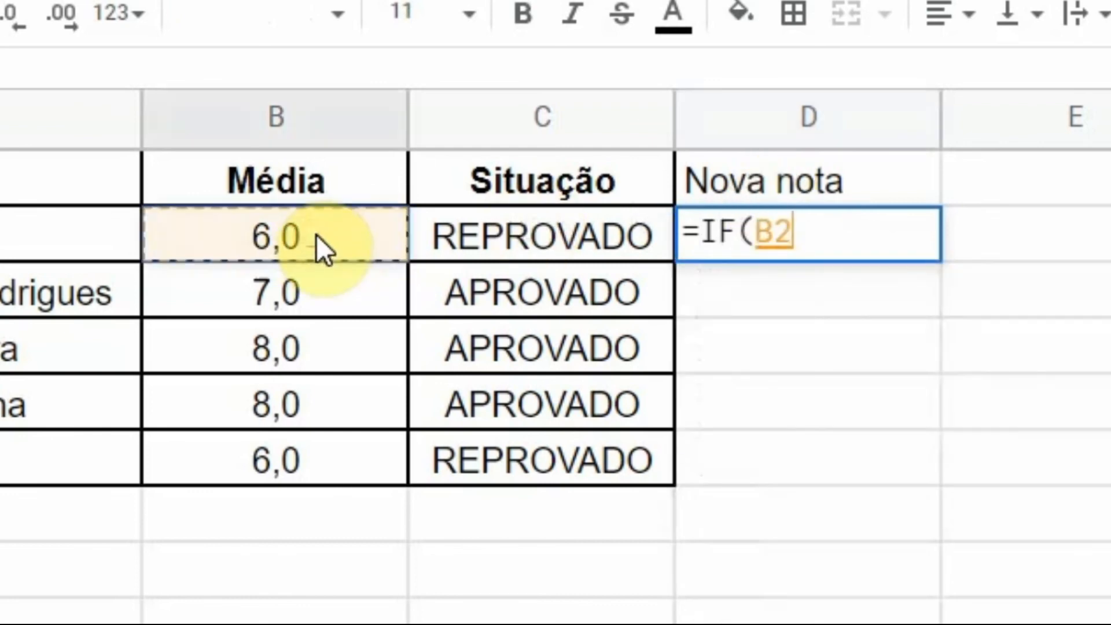
{"action": "type", "text": ">"}
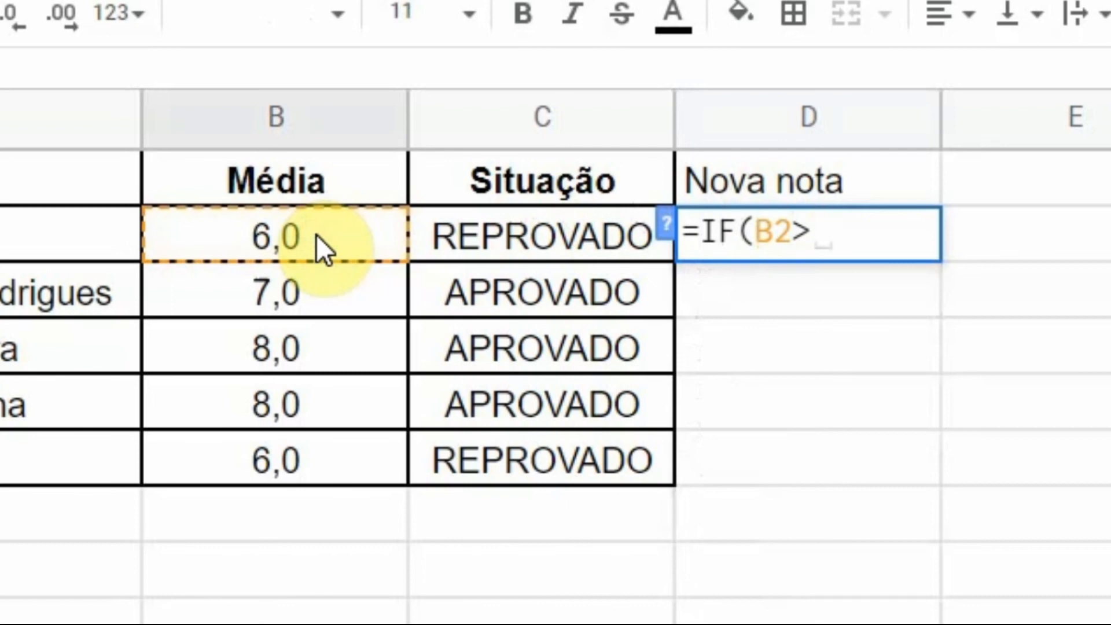
{"action": "type", "text": "=8"}
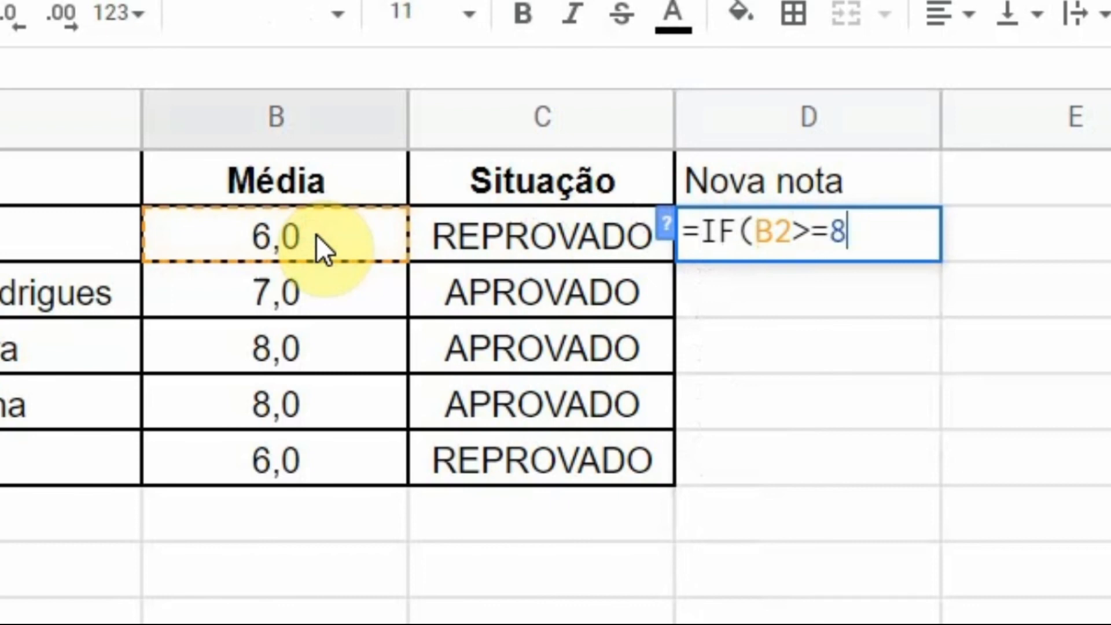
{"action": "type", "text": ";"}
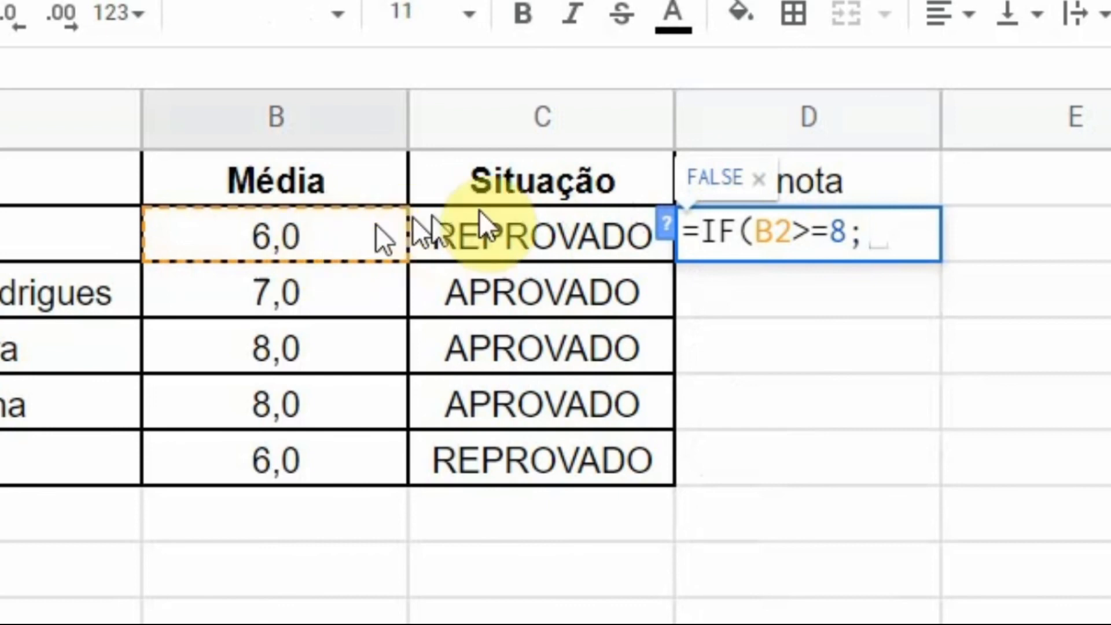
Complete the IF formula in D2 so it returns B2+0,5 when the condition is true and B2 when it is false.
{"action": "left_click", "coordinate": [356, 235]}
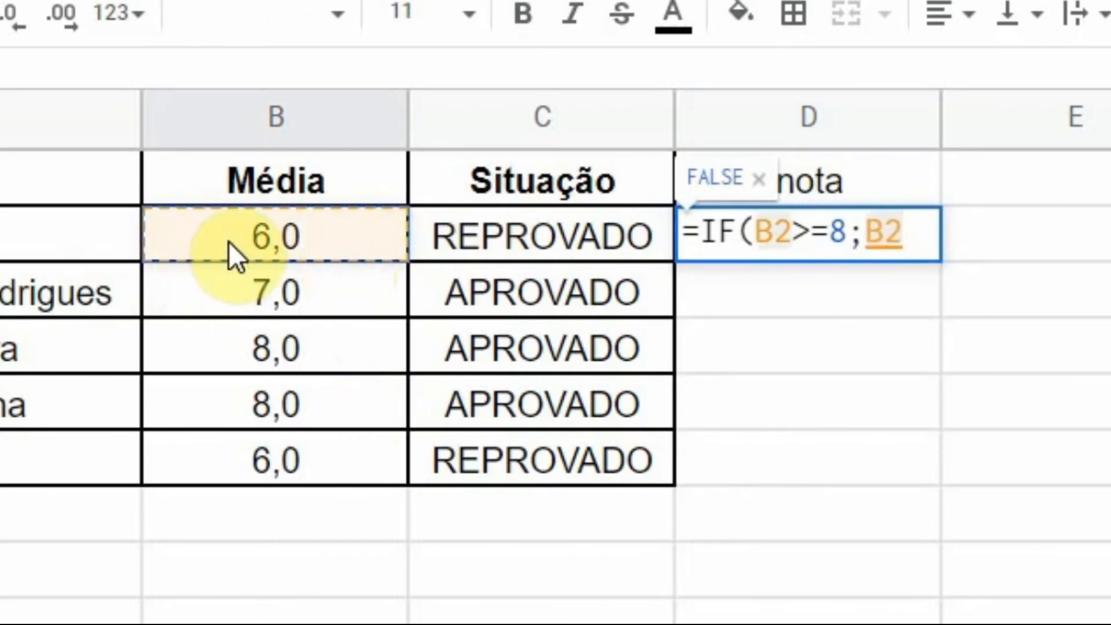
{"action": "type", "text": "+0,"}
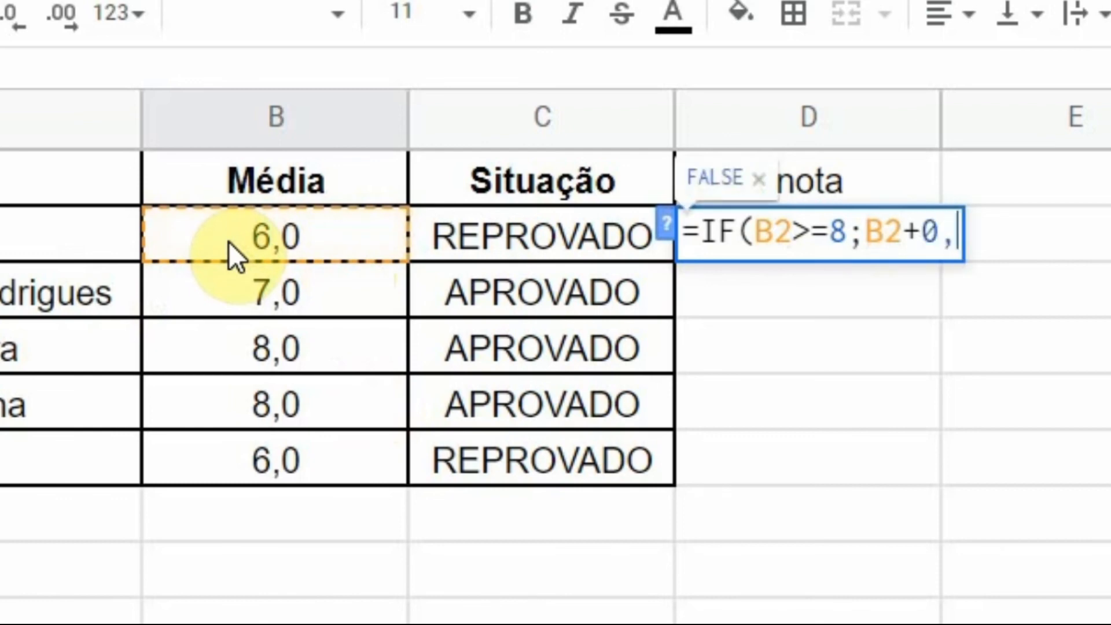
{"action": "type", "text": "5"}
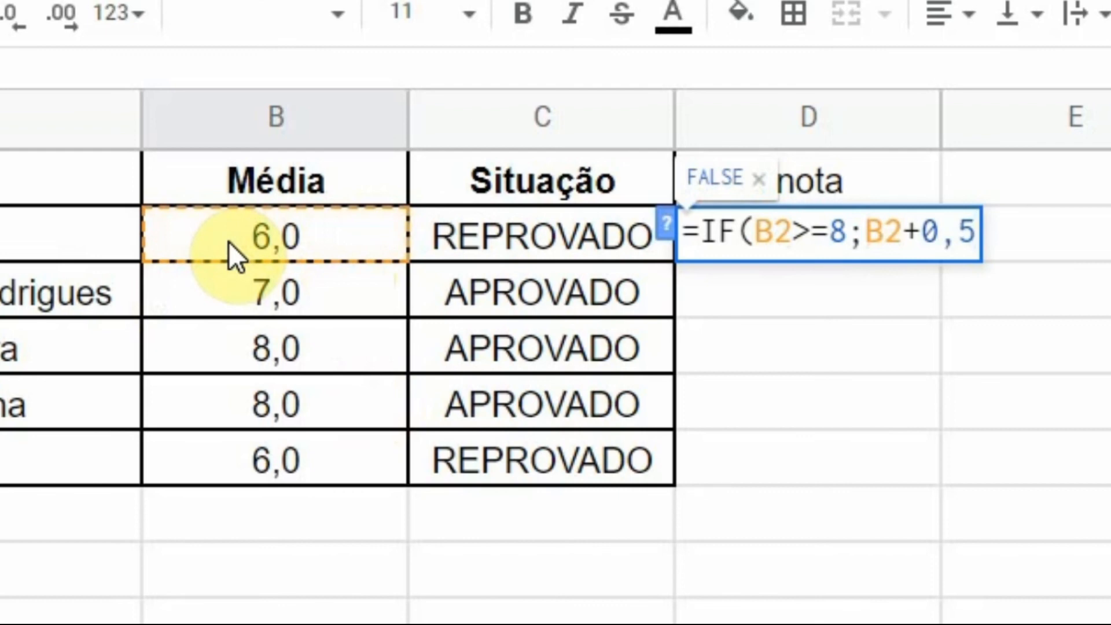
{"action": "type", "text": ";"}
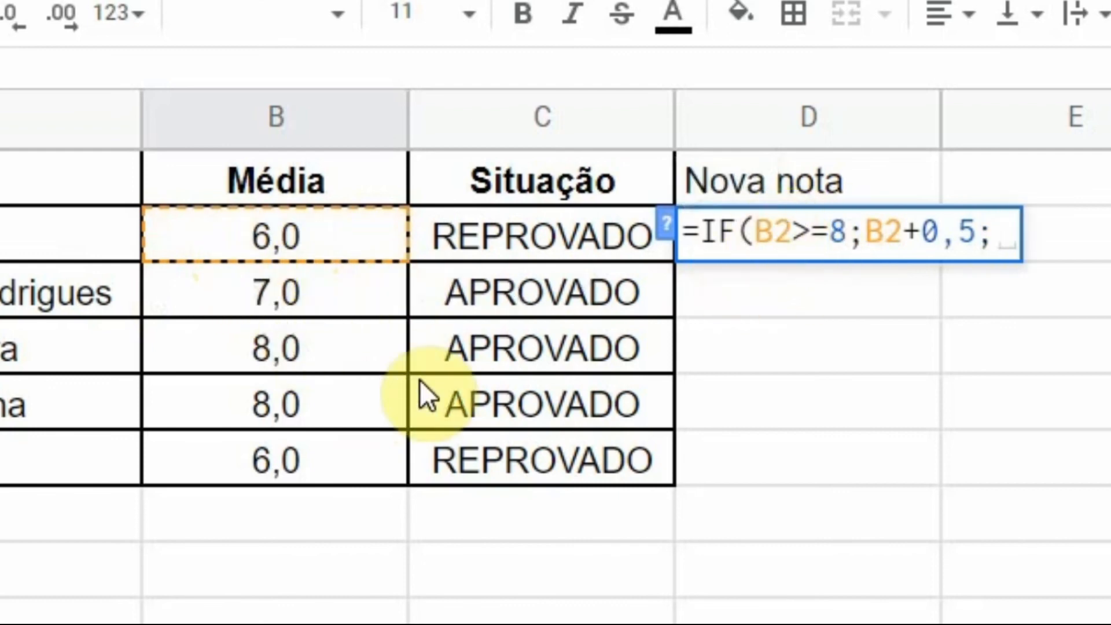
{"action": "left_click", "coordinate": [276, 242]}
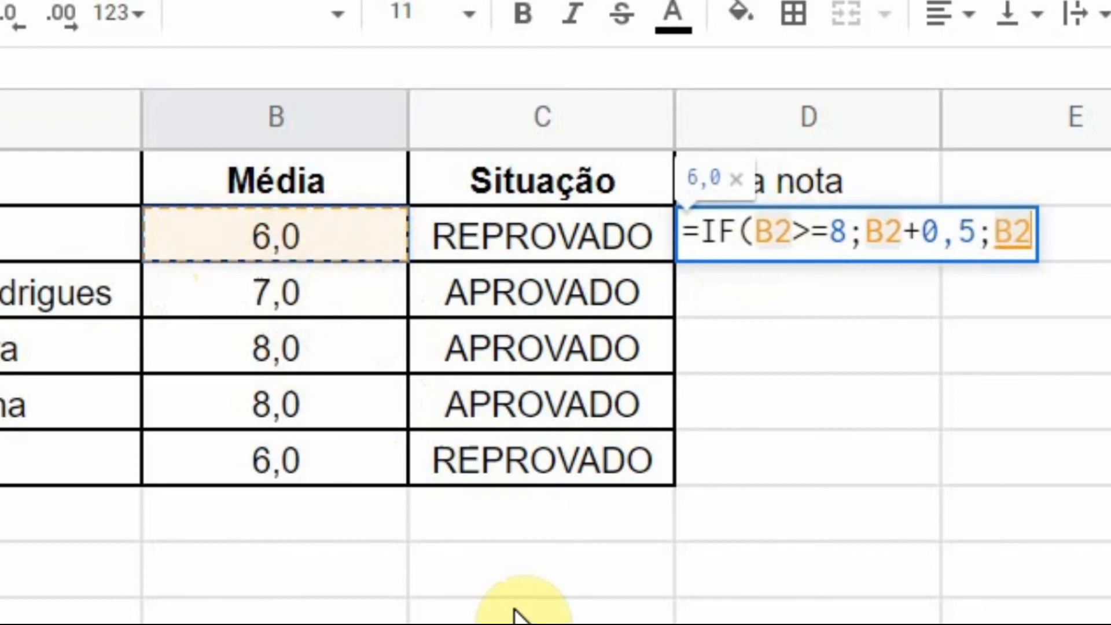
{"action": "type", "text": ")"}
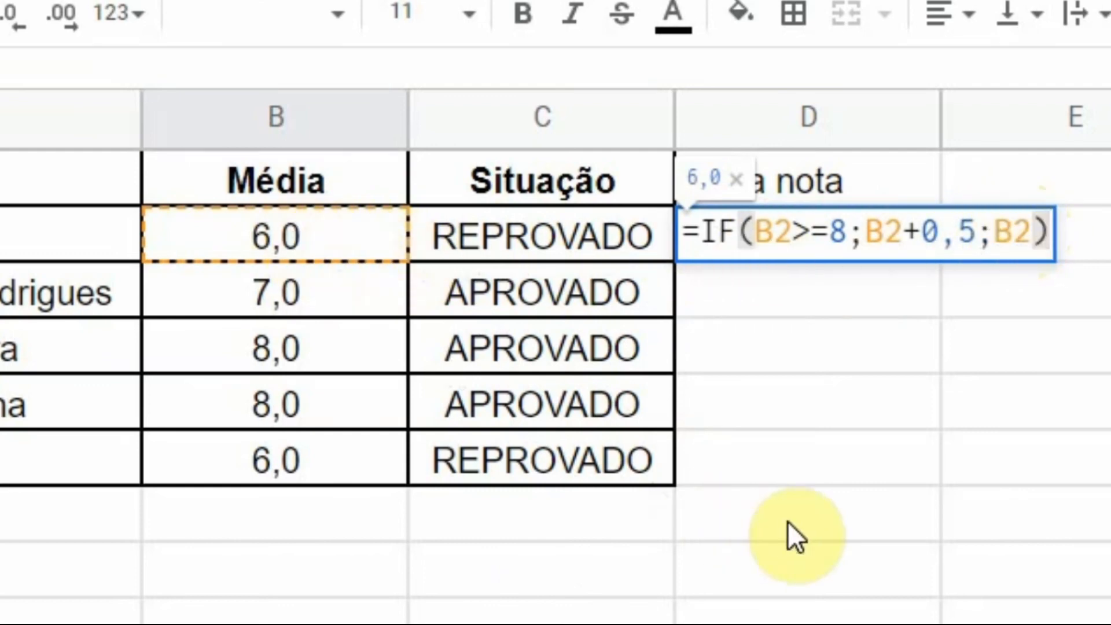
{"action": "key", "text": "Return"}
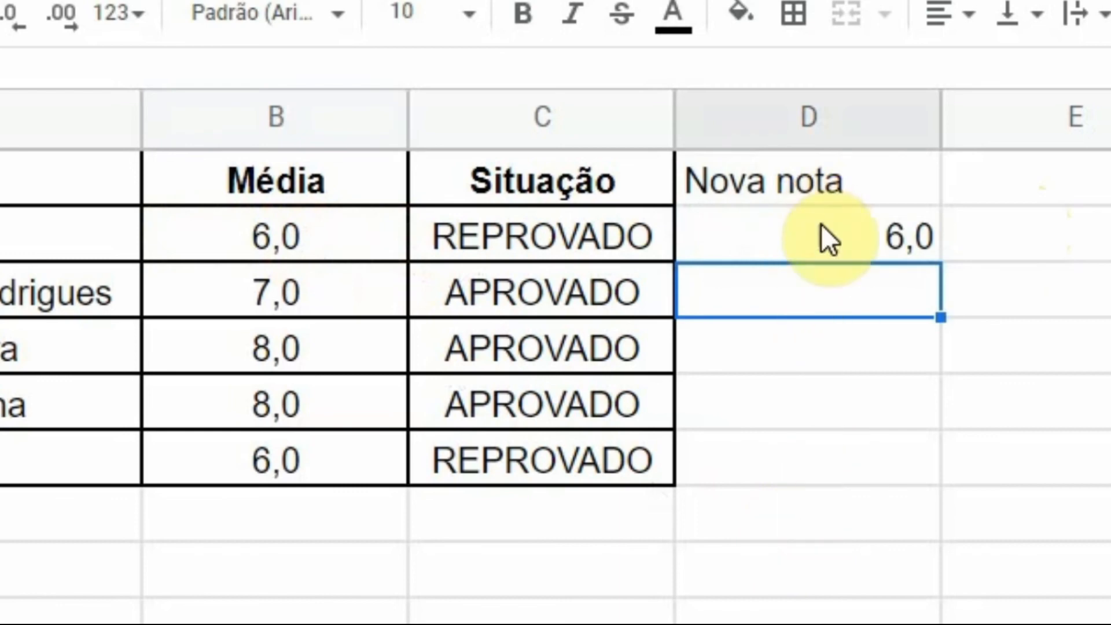
Fill the Nova nota formula from D2 down through D6.
{"action": "left_click", "coordinate": [895, 252]}
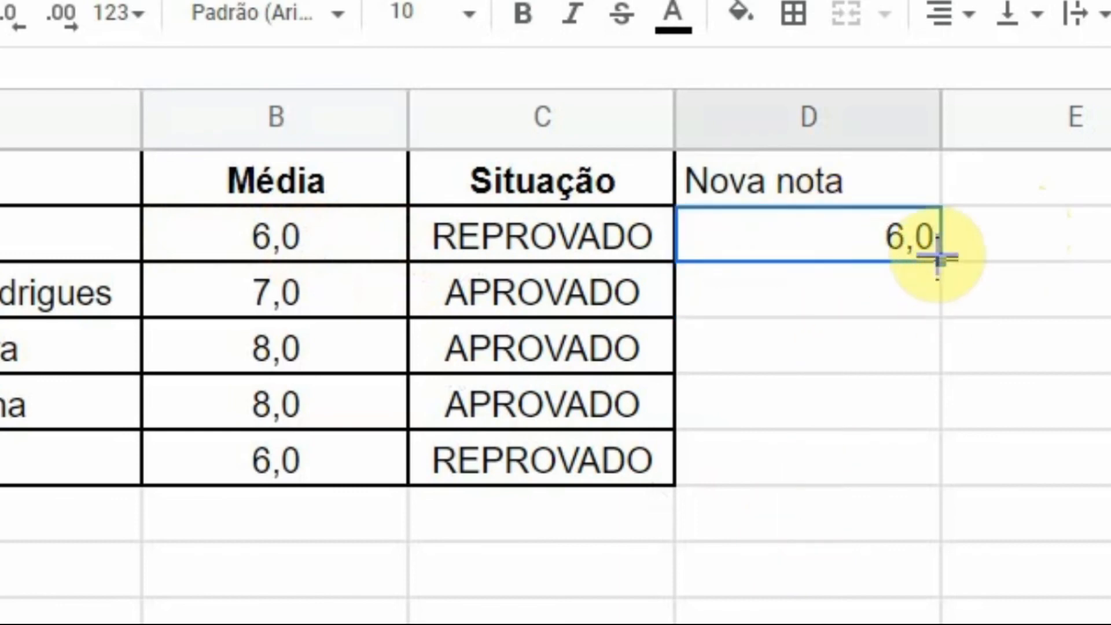
{"action": "left_click_drag", "start_coordinate": [938, 254], "coordinate": [920, 467]}
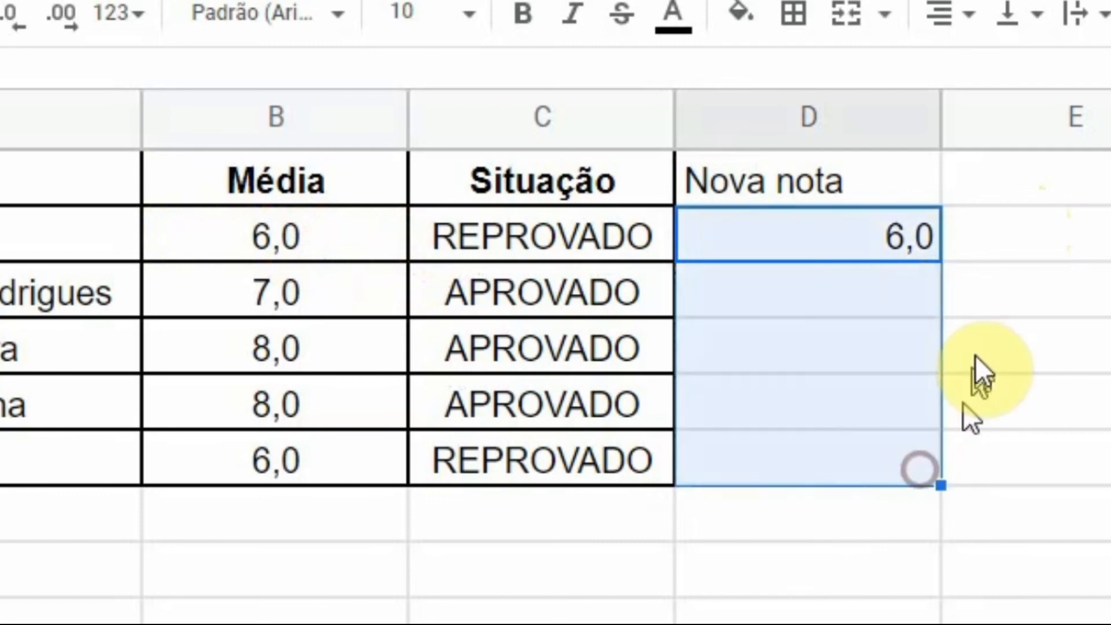
{"action": "left_click", "coordinate": [994, 311]}
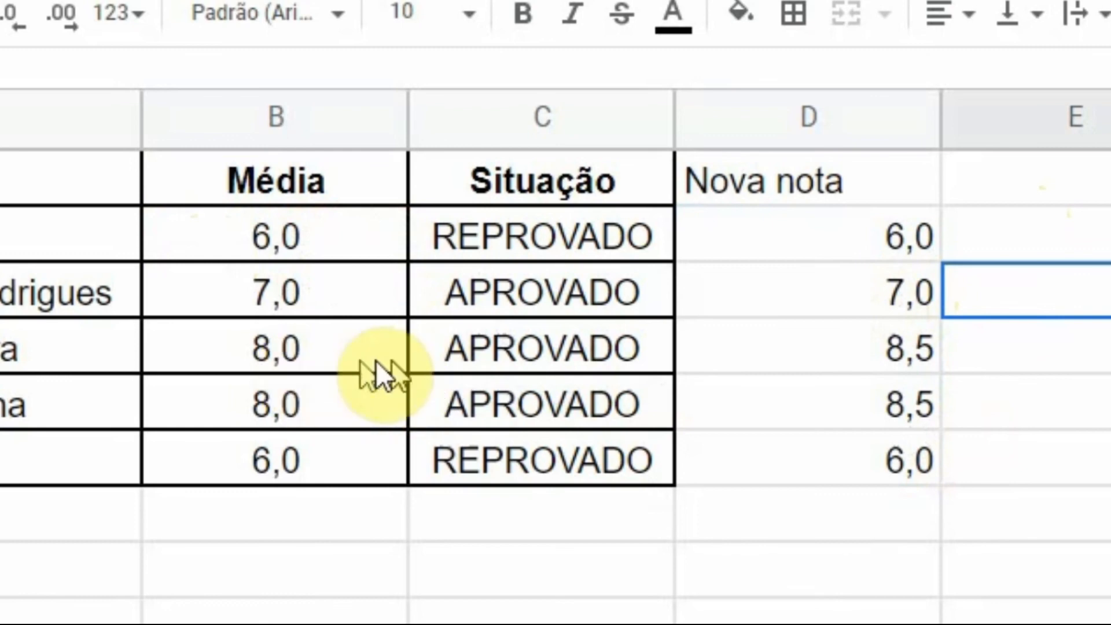
Compare the Nova nota results in D4 through D6 with the corresponding Média values.
{"action": "left_click", "coordinate": [887, 363]}
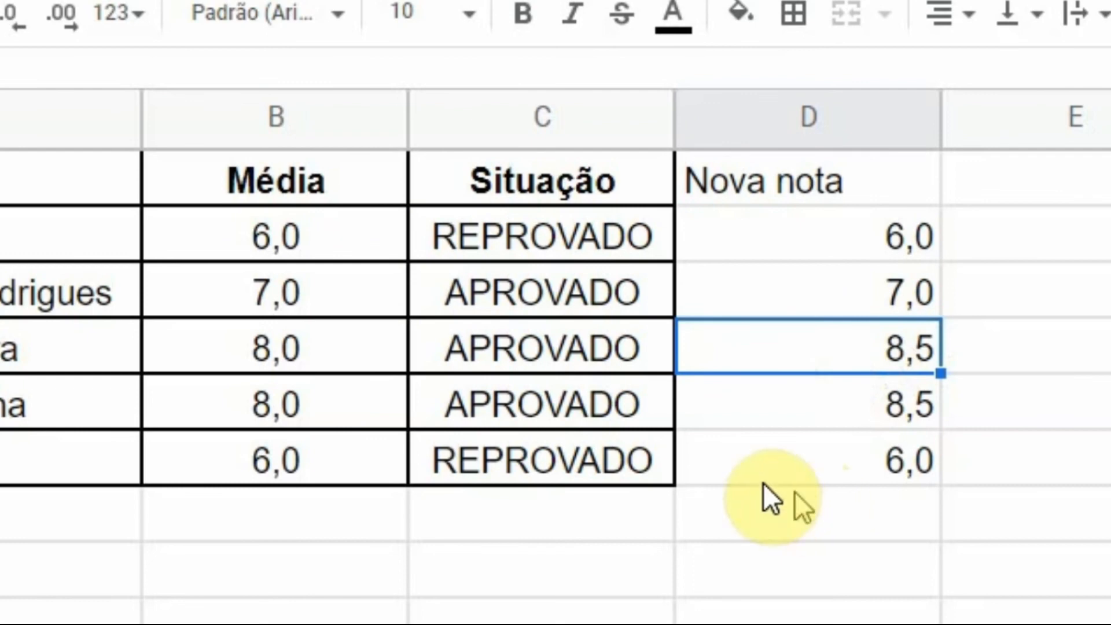
{"action": "left_click", "coordinate": [834, 421]}
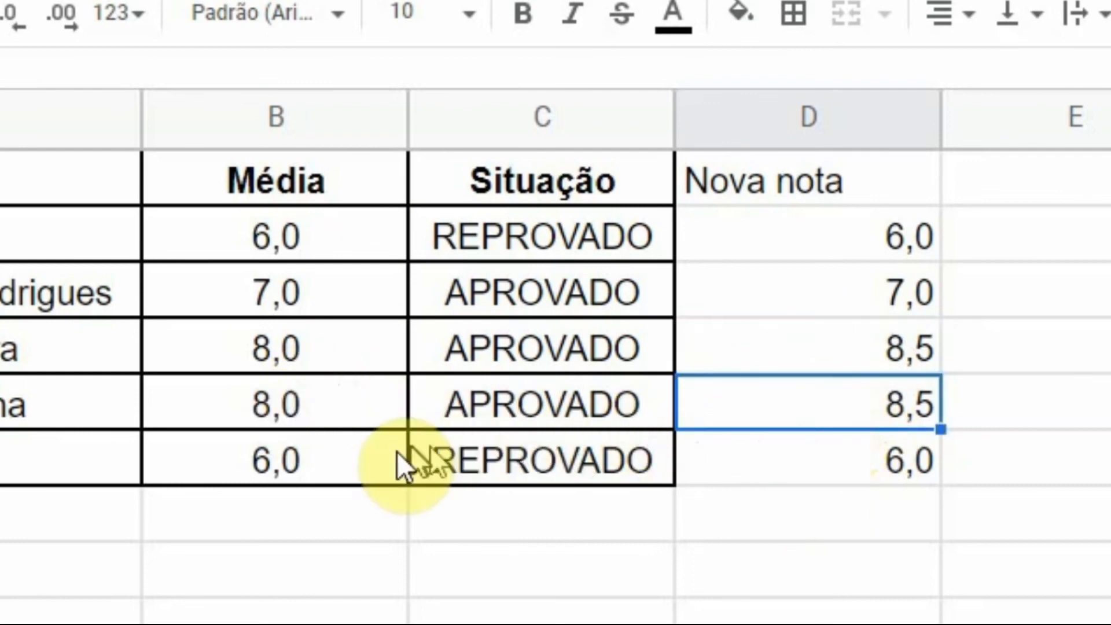
{"action": "left_click", "coordinate": [368, 458]}
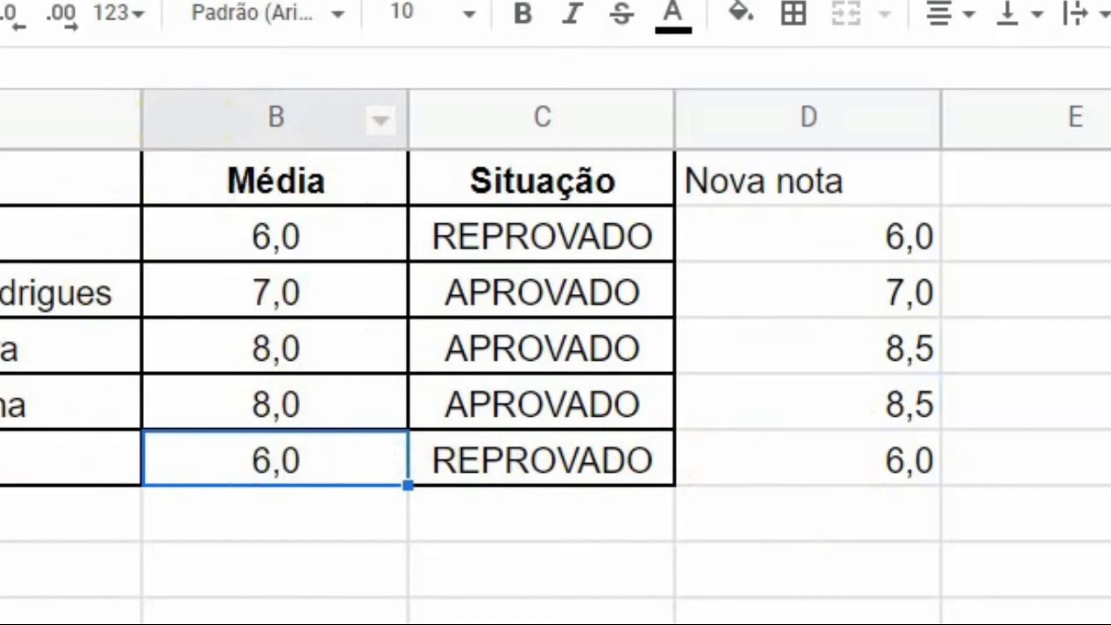
{"action": "left_click", "coordinate": [818, 437]}
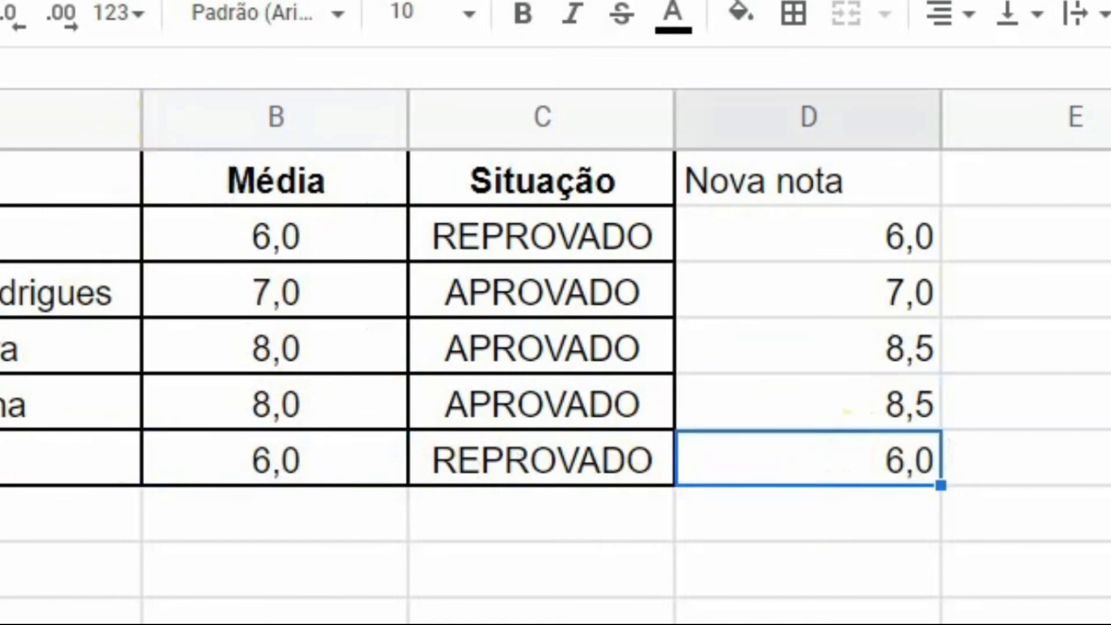